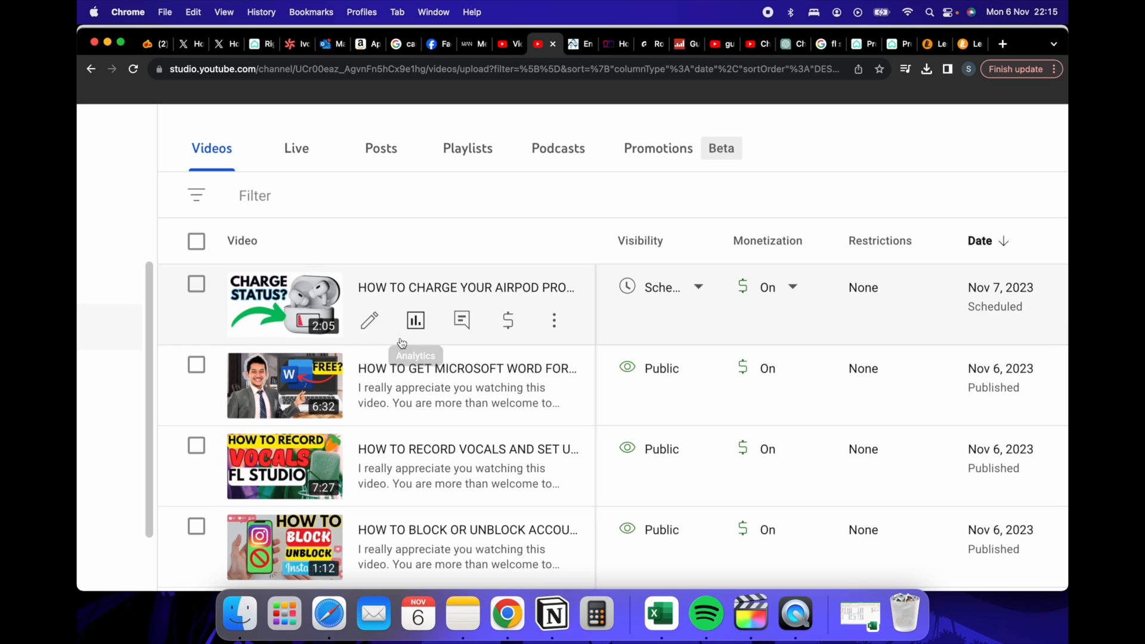
Open the AirPods charging video from the channel's video list in the video editor.
left_click(376, 320)
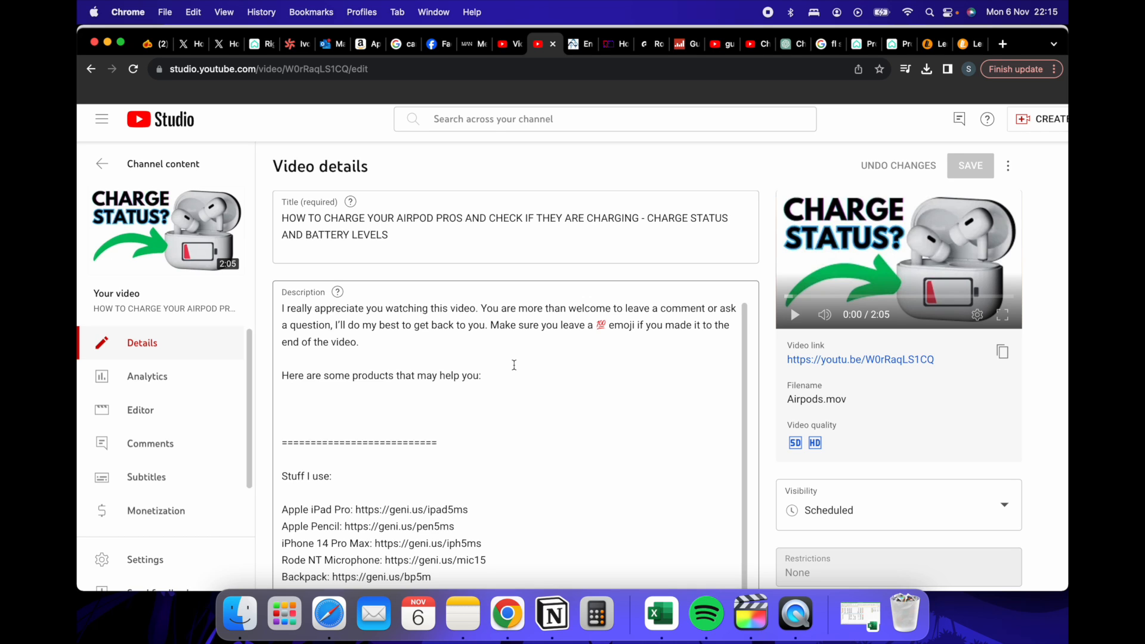
scroll(544, 401, "down", 1)
scroll(547, 403, "up", 1)
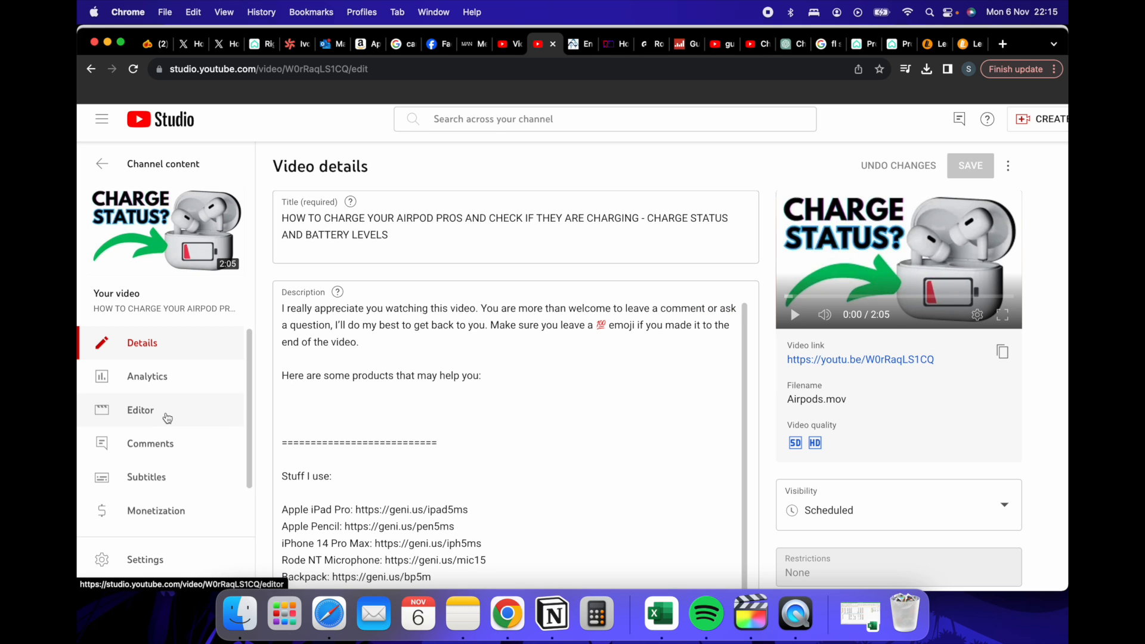
left_click(168, 417)
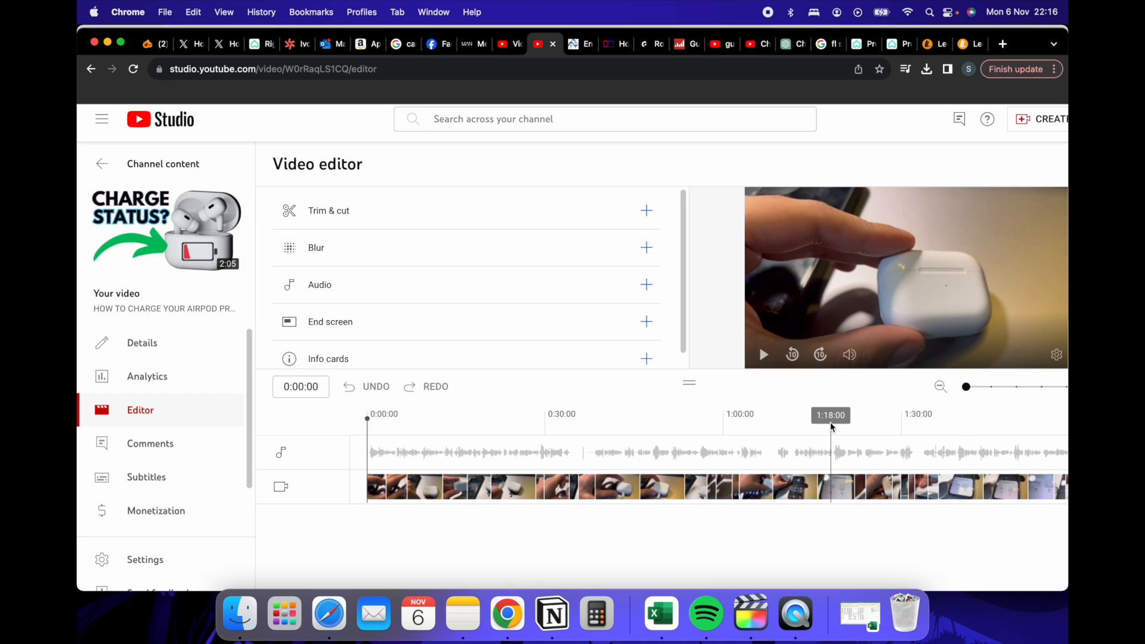
Preview the footage between about 1:03 and 1:18 to find where the AirPods pop-up with the owner's name appears.
left_click(811, 423)
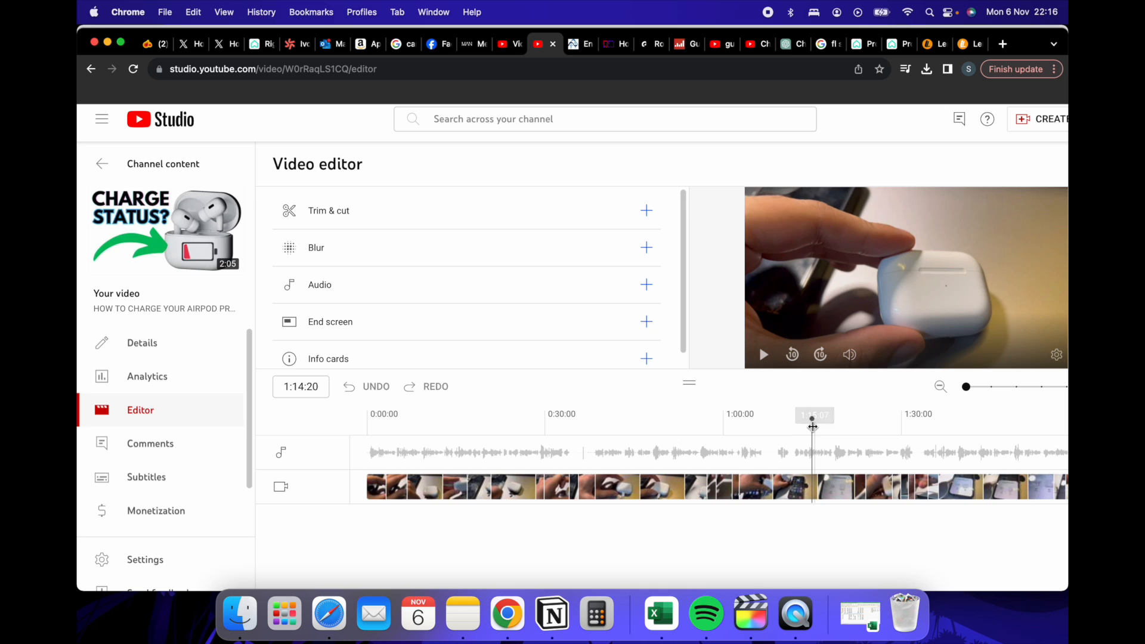
left_click_drag(811, 422, 833, 424)
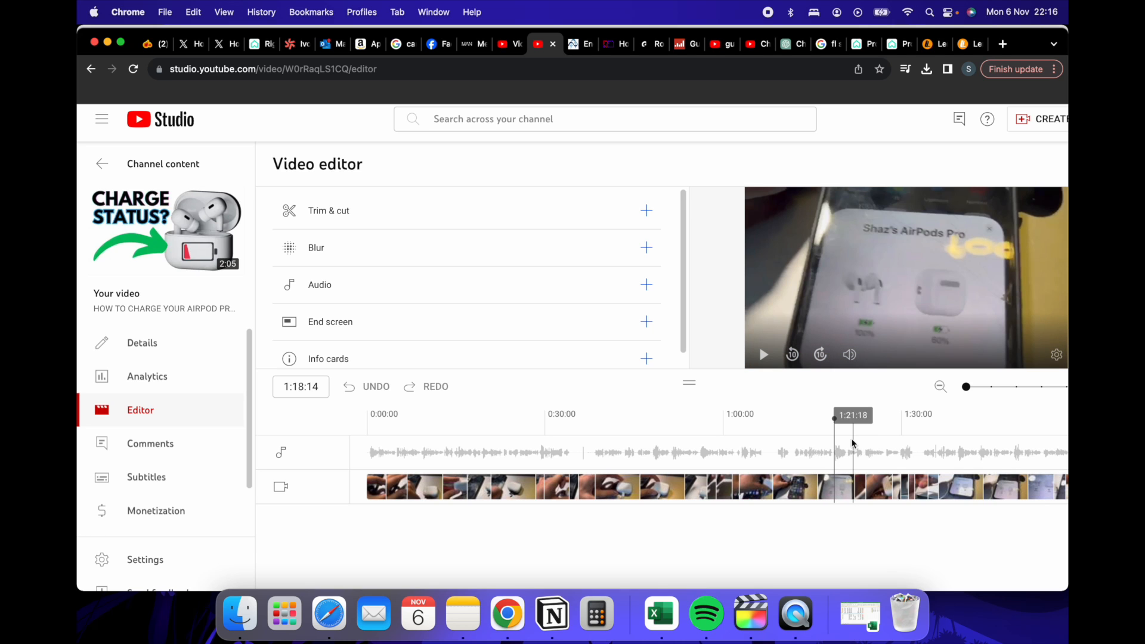
left_click_drag(834, 420, 790, 422)
key("space")
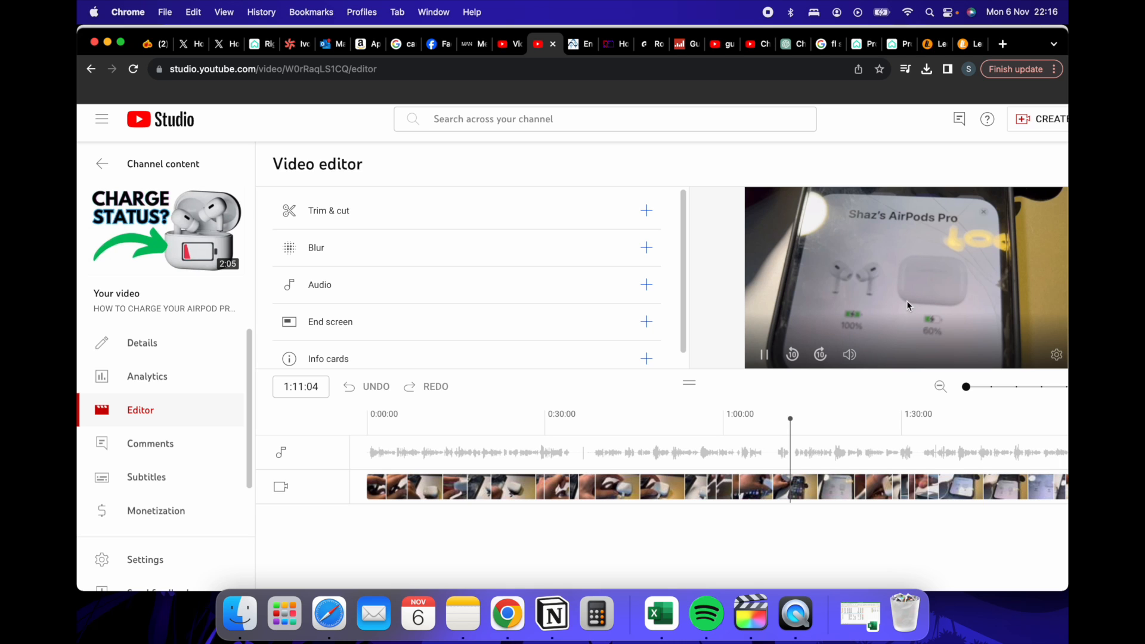
mouse_move(787, 421)
left_mouse_down()
mouse_move(811, 422)
mouse_move(788, 423)
left_mouse_up()
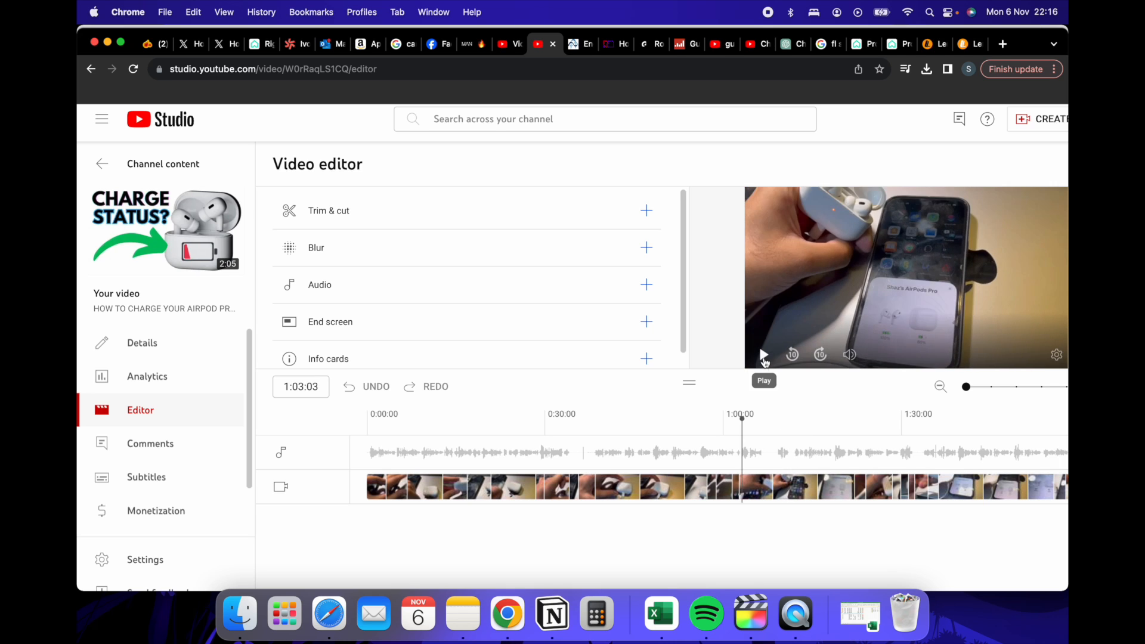
left_click(763, 356)
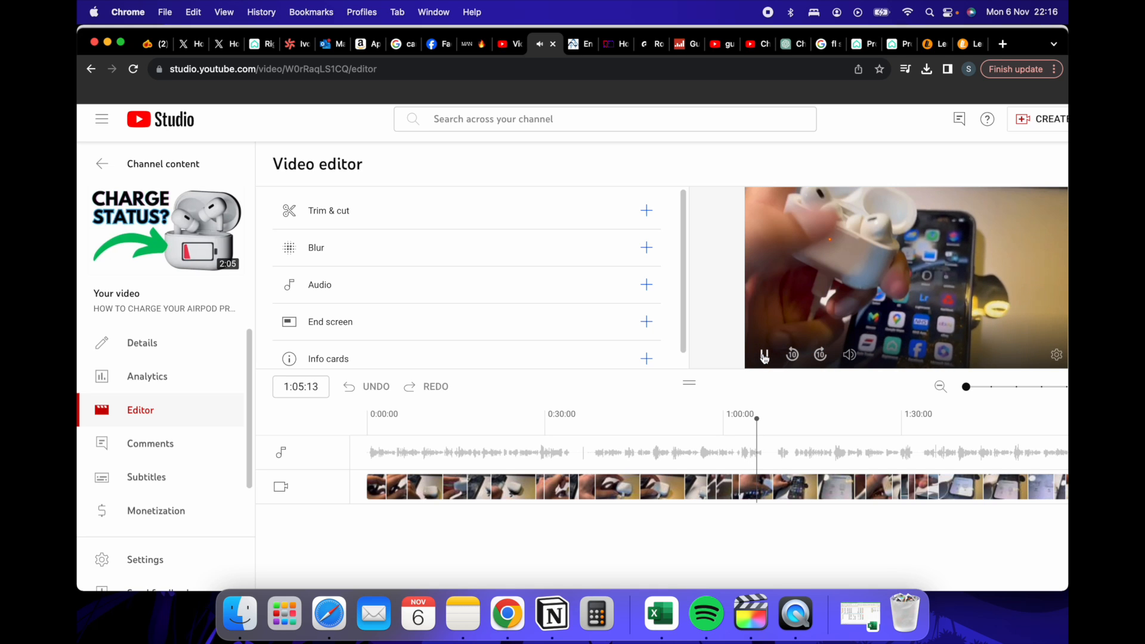
left_click(764, 356)
left_click(764, 356)
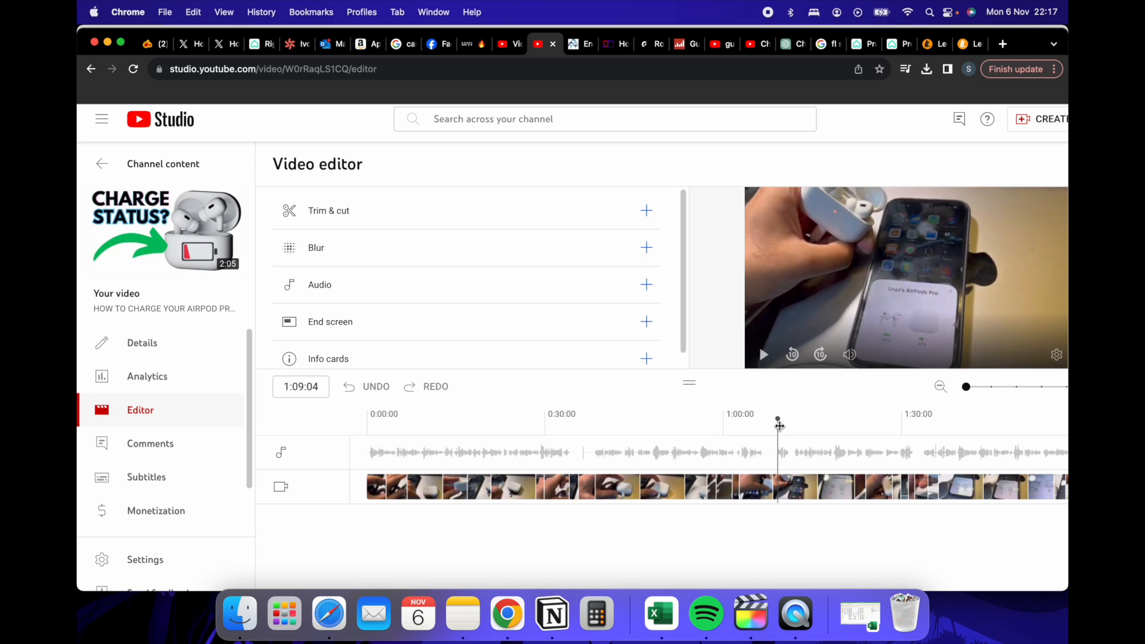
mouse_move(779, 425)
left_mouse_down()
mouse_move(930, 433)
mouse_move(925, 424)
mouse_move(1051, 417)
mouse_move(750, 429)
mouse_move(774, 430)
left_mouse_up()
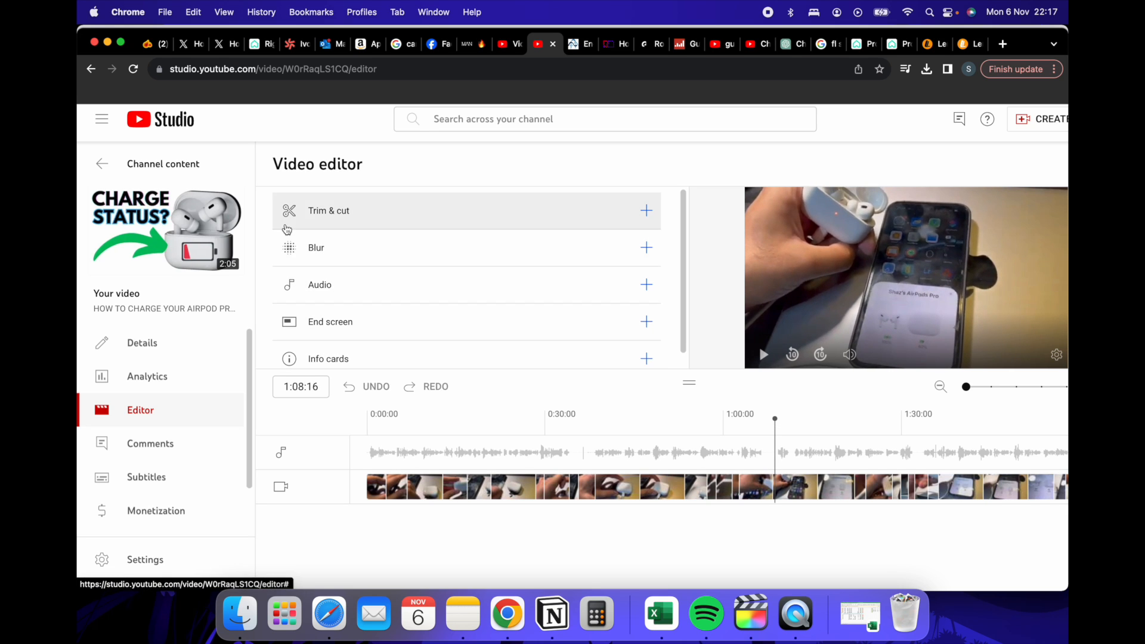
left_click(643, 256)
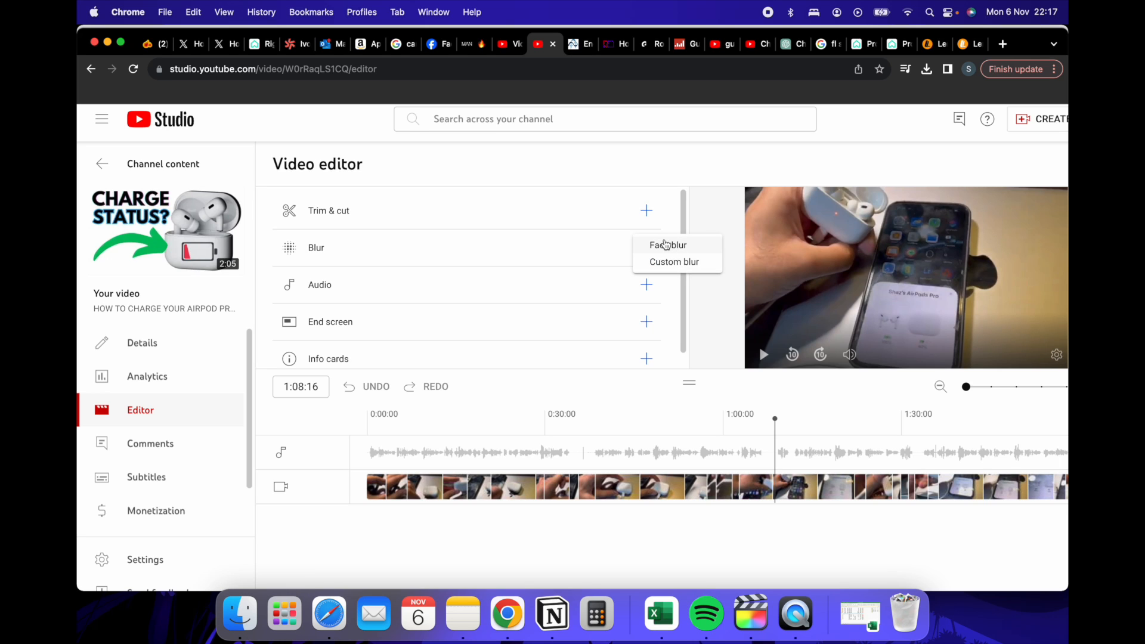
left_click(666, 245)
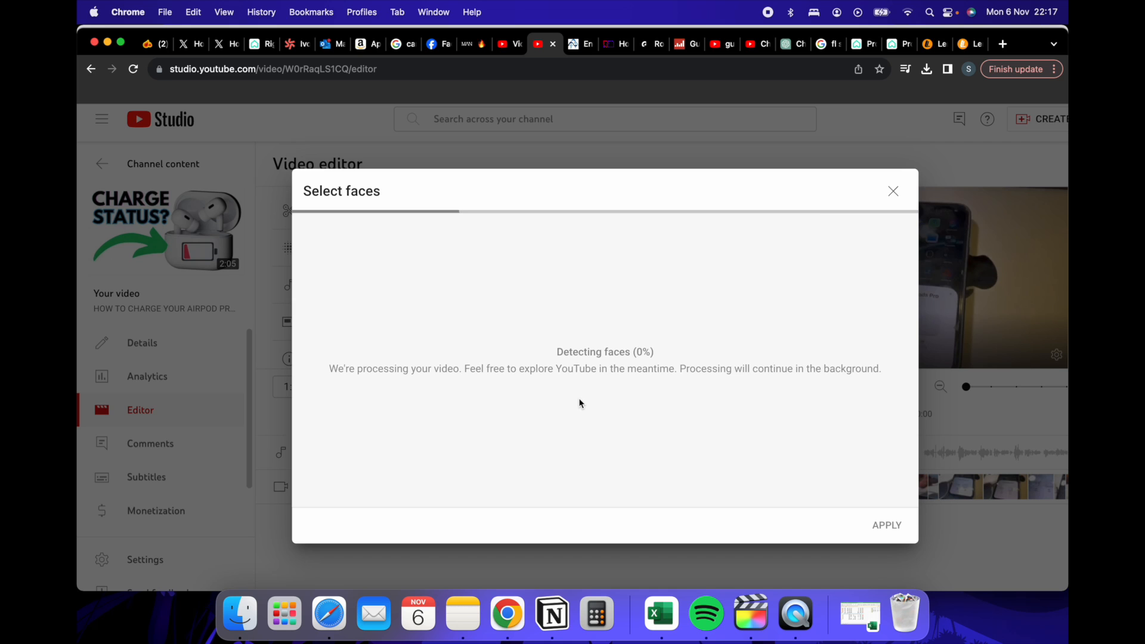
left_click(892, 192)
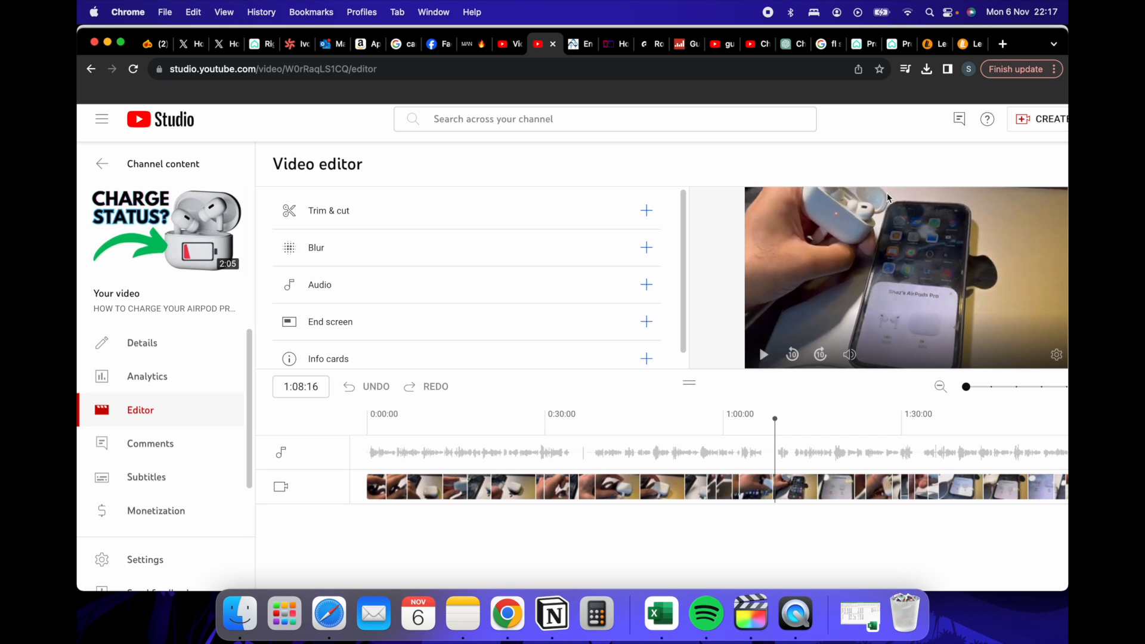
Add a custom rectangular blur to the video and set its time range from 1:08:15 to 2:04:09.
left_click(646, 247)
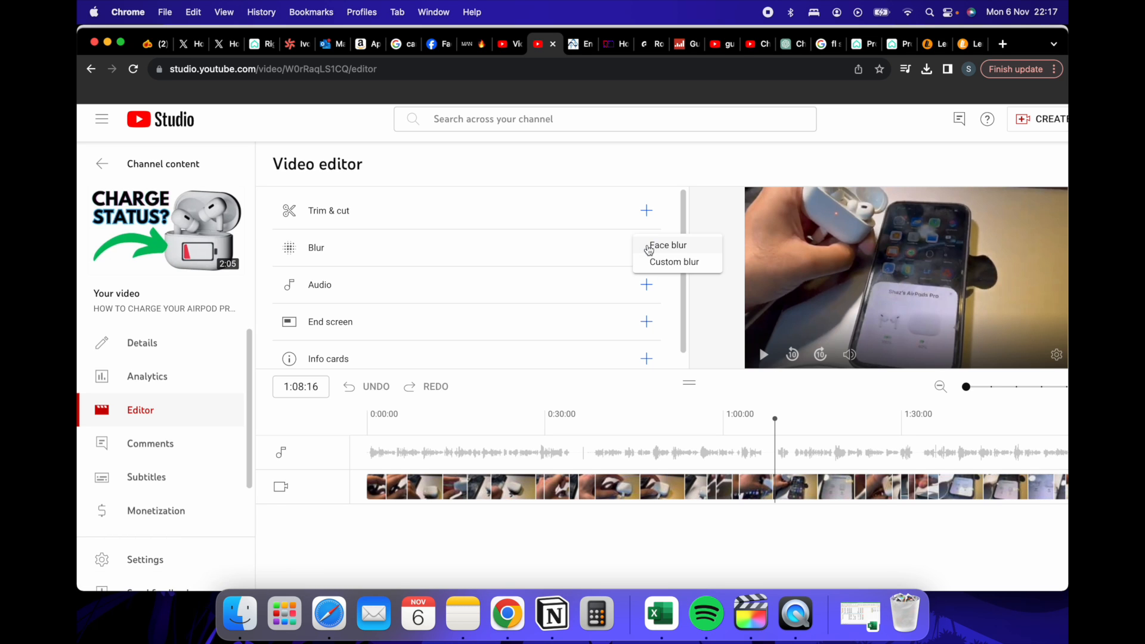
left_click(652, 261)
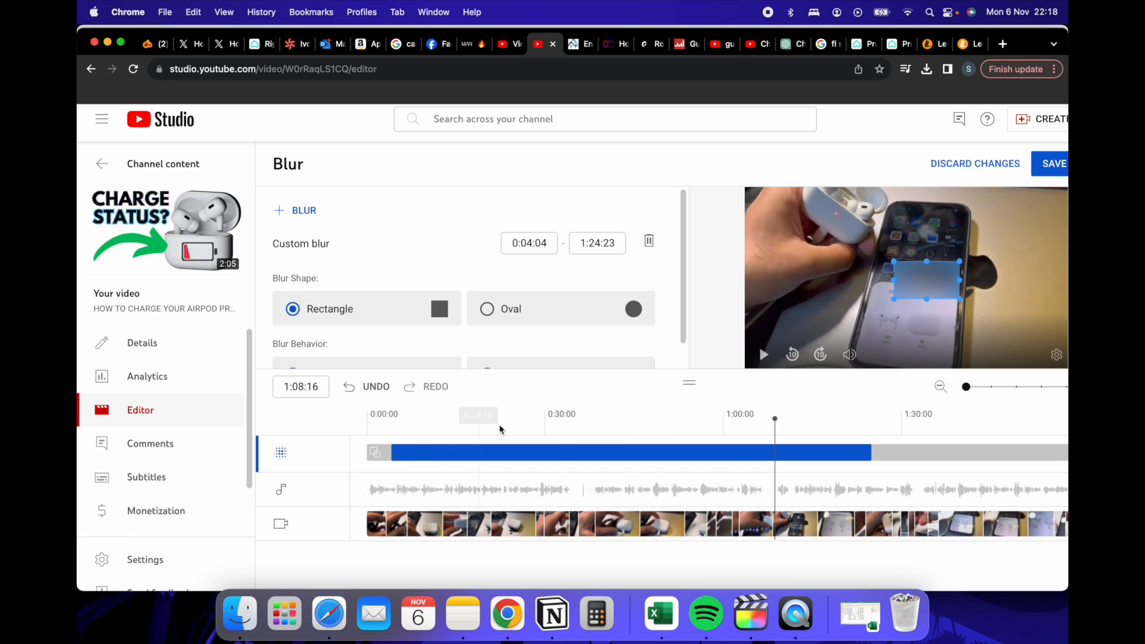
left_click(778, 422)
left_click_drag(778, 422, 803, 450)
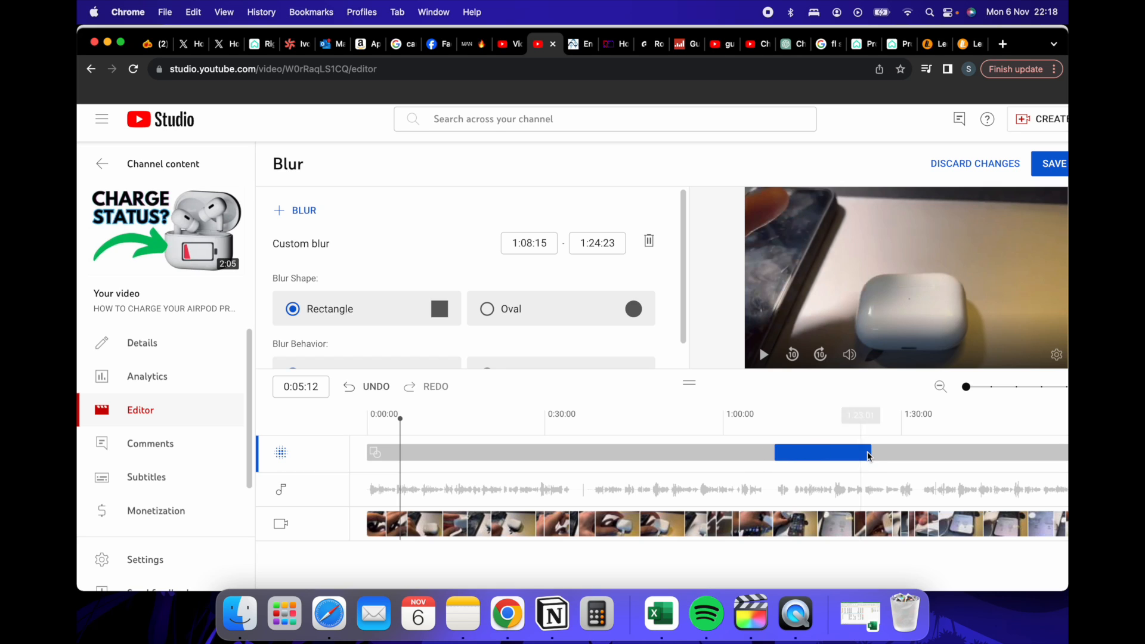
left_click_drag(873, 452, 1029, 452)
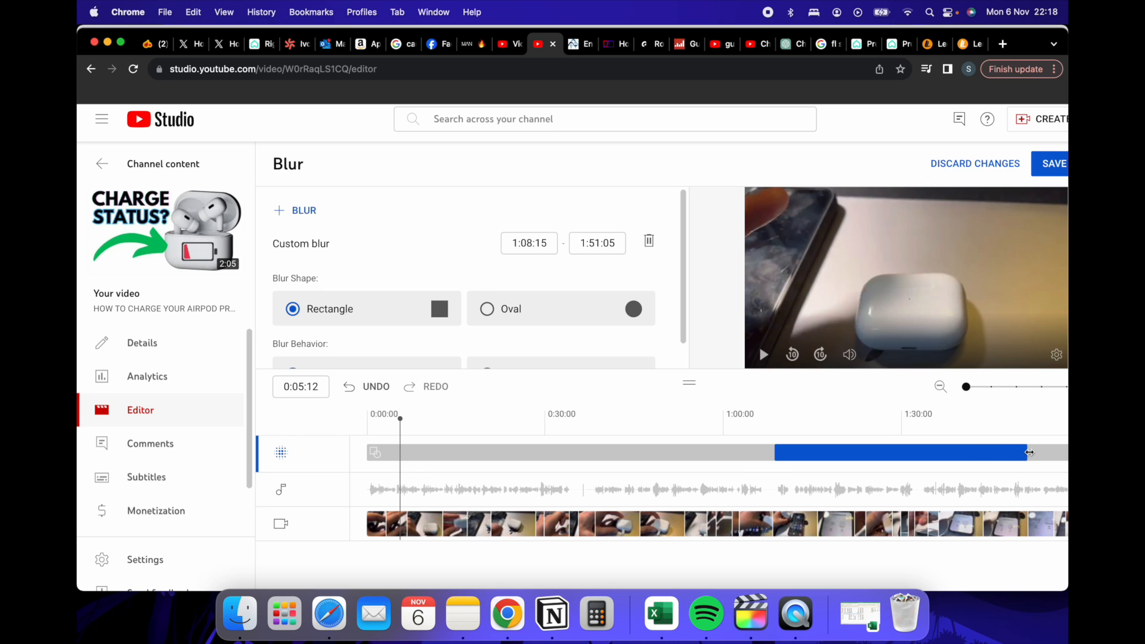
scroll(1033, 452, "right", 2)
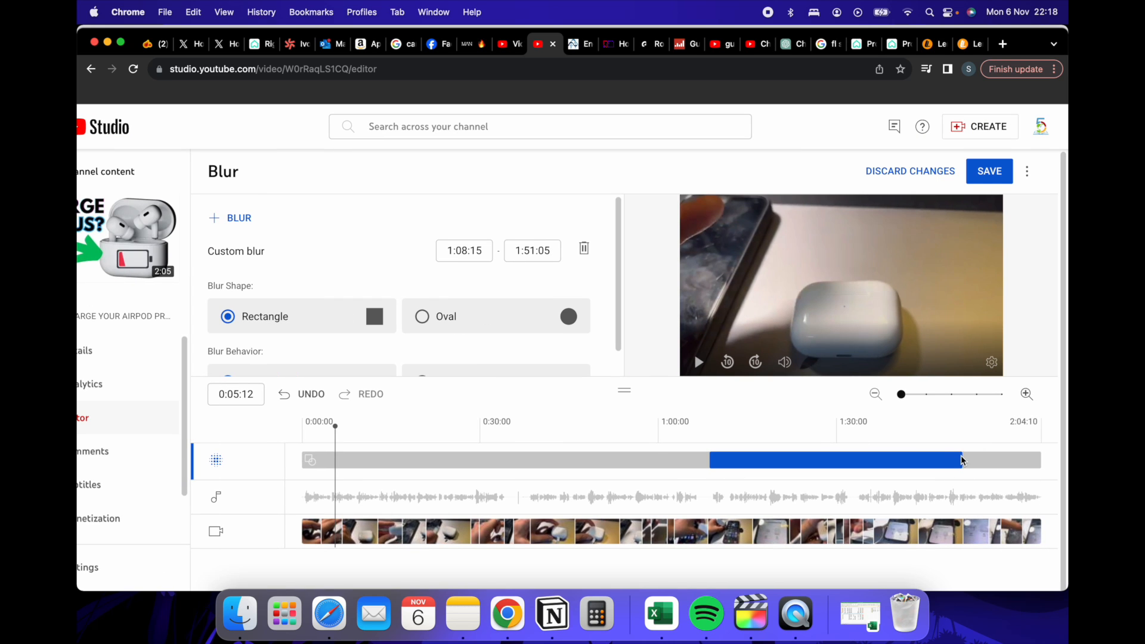
left_click_drag(963, 459, 1058, 458)
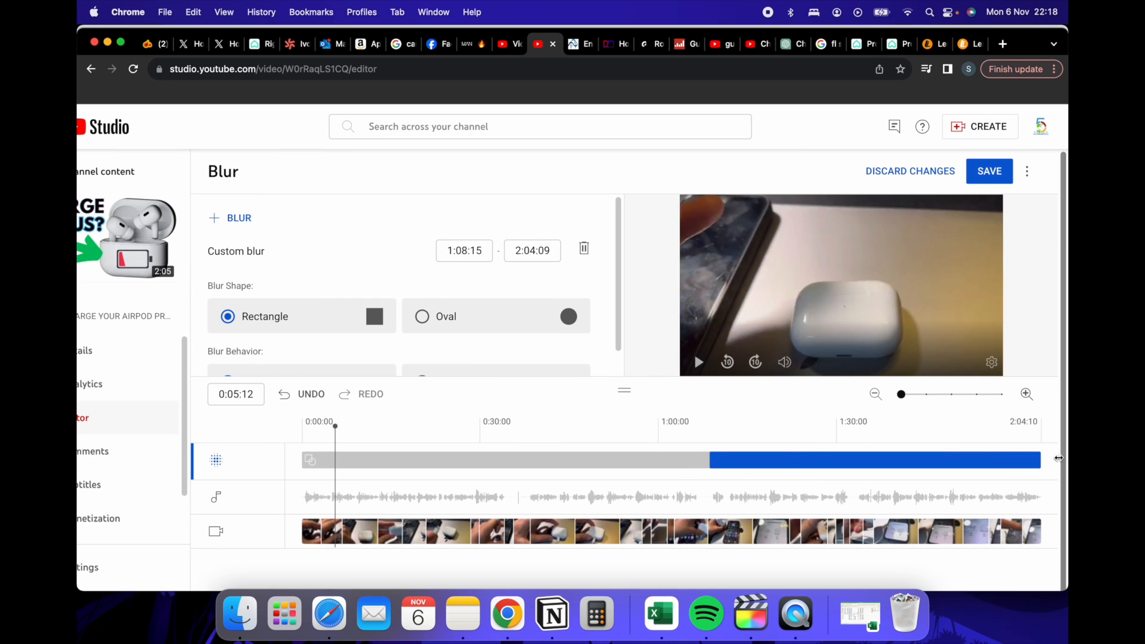
Place the blur over the owner's name in the AirPods pop-up and check how it follows around 1:10.
left_click(703, 444)
key("space")
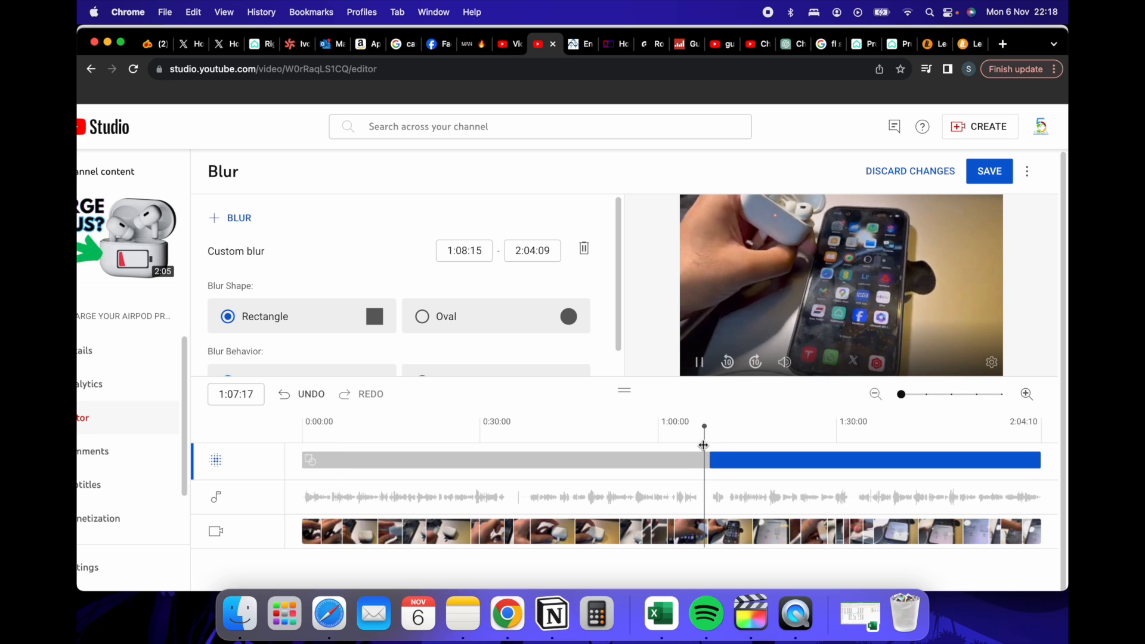
key("space")
left_click_drag(886, 295, 815, 289)
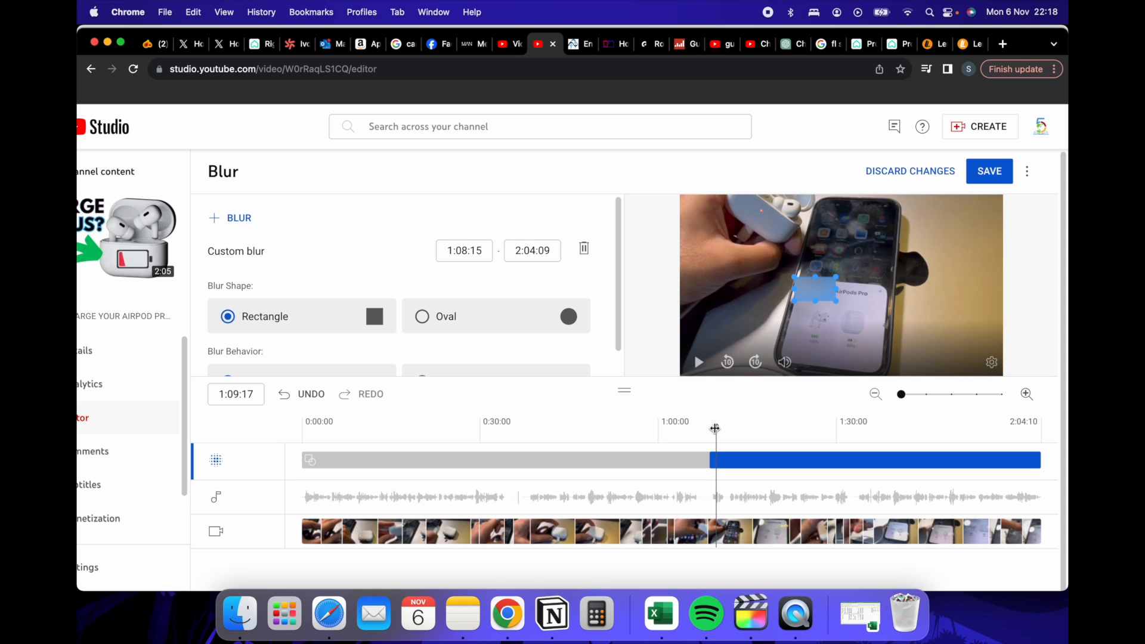
left_click_drag(717, 427, 720, 428)
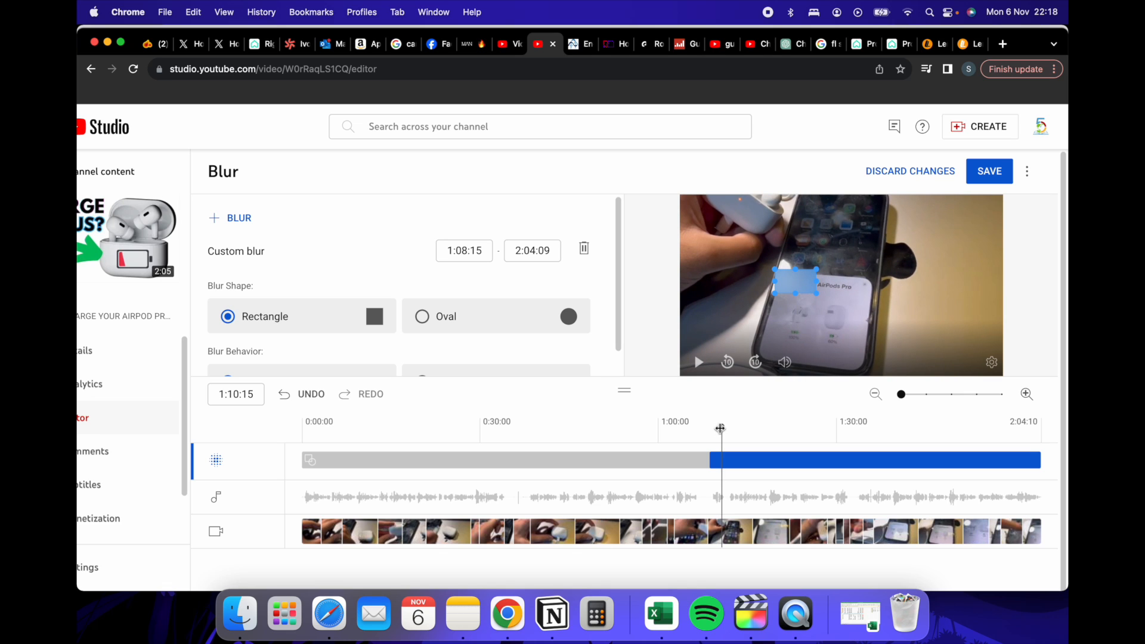
left_click_drag(720, 428, 719, 428)
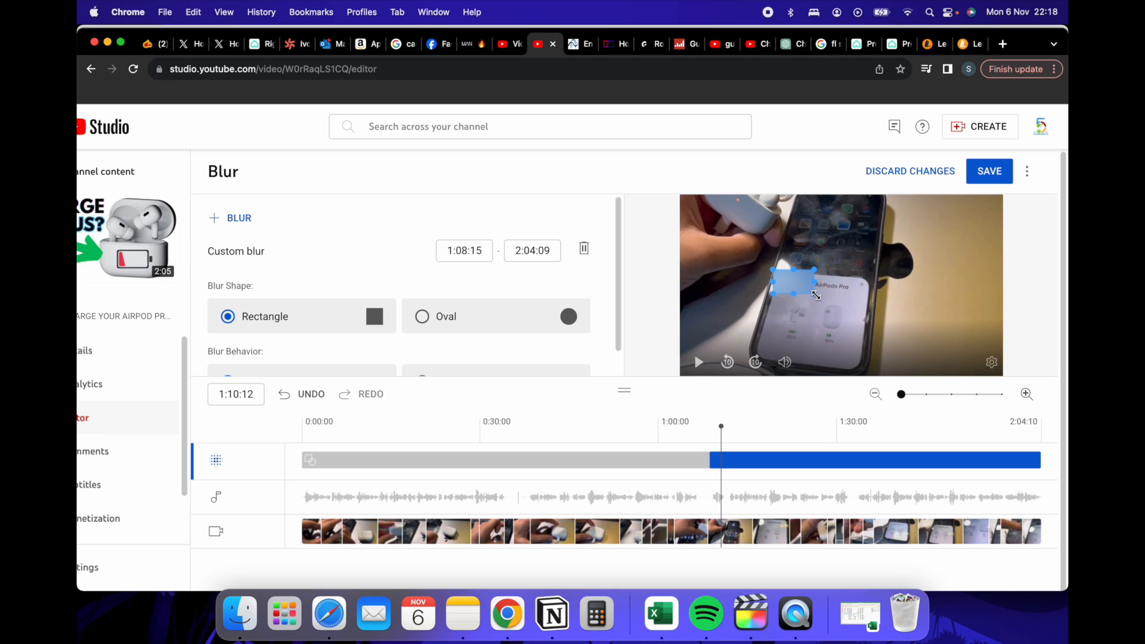
Move the start of the custom blur to 1:07:22, before the AirPods pop-up appears.
left_click_drag(720, 428, 707, 429)
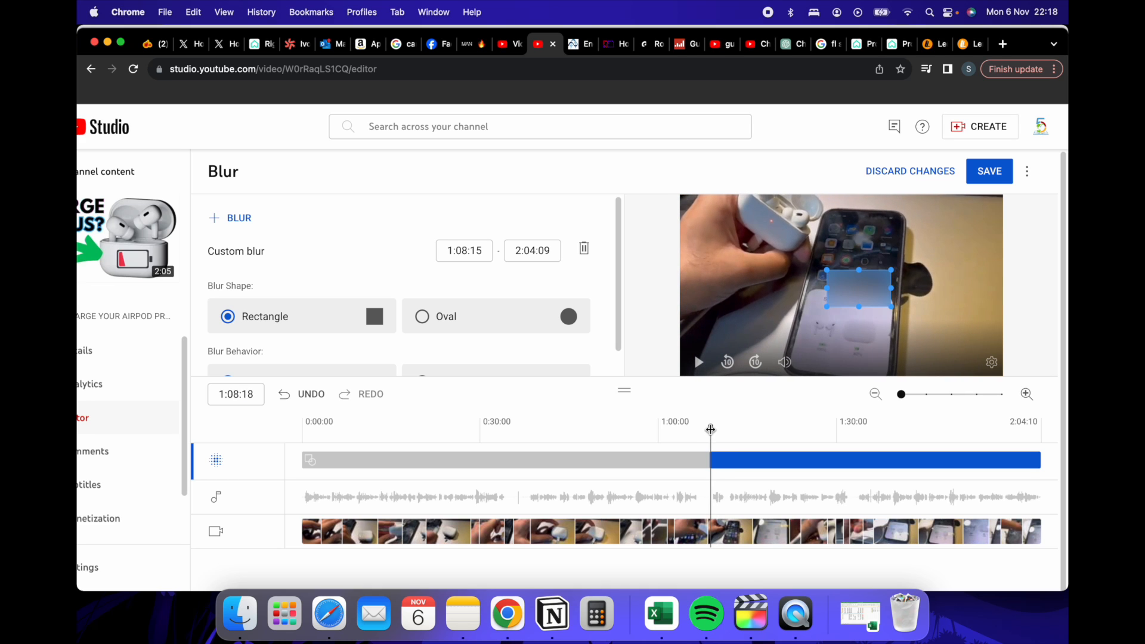
left_click_drag(710, 429, 708, 429)
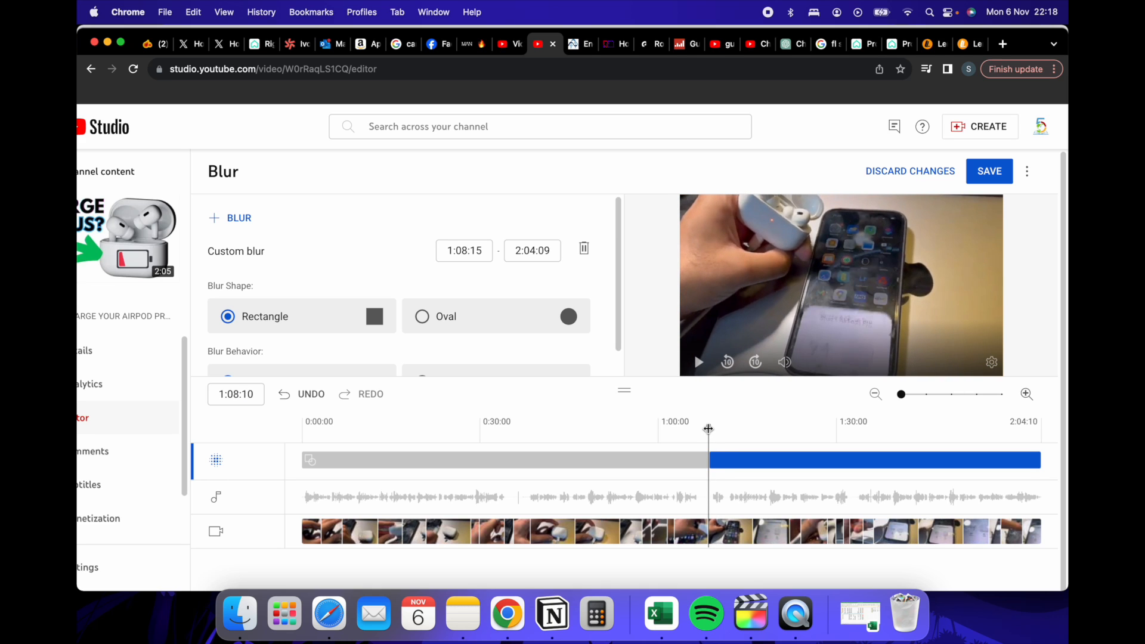
left_click_drag(708, 429, 708, 429)
left_click_drag(710, 463, 707, 464)
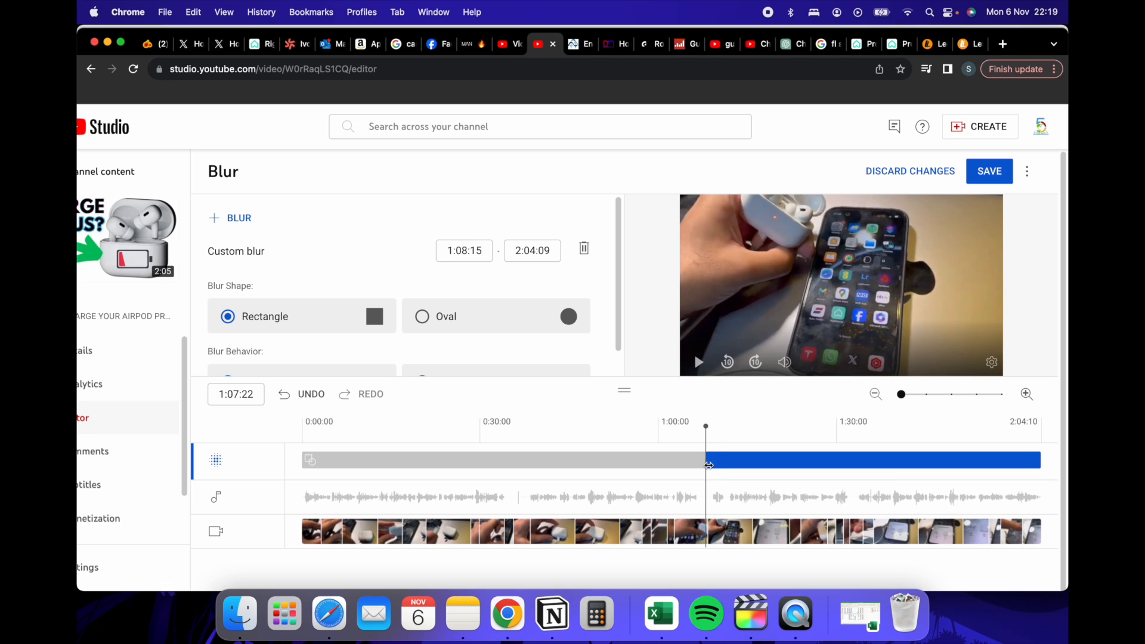
left_click_drag(708, 465, 707, 465)
Reposition the blur over the pop-up's name near the start of the blur and check its coverage at 1:15:11.
left_click_drag(707, 426, 710, 427)
left_click_drag(871, 283, 840, 302)
left_click_drag(710, 426, 749, 428)
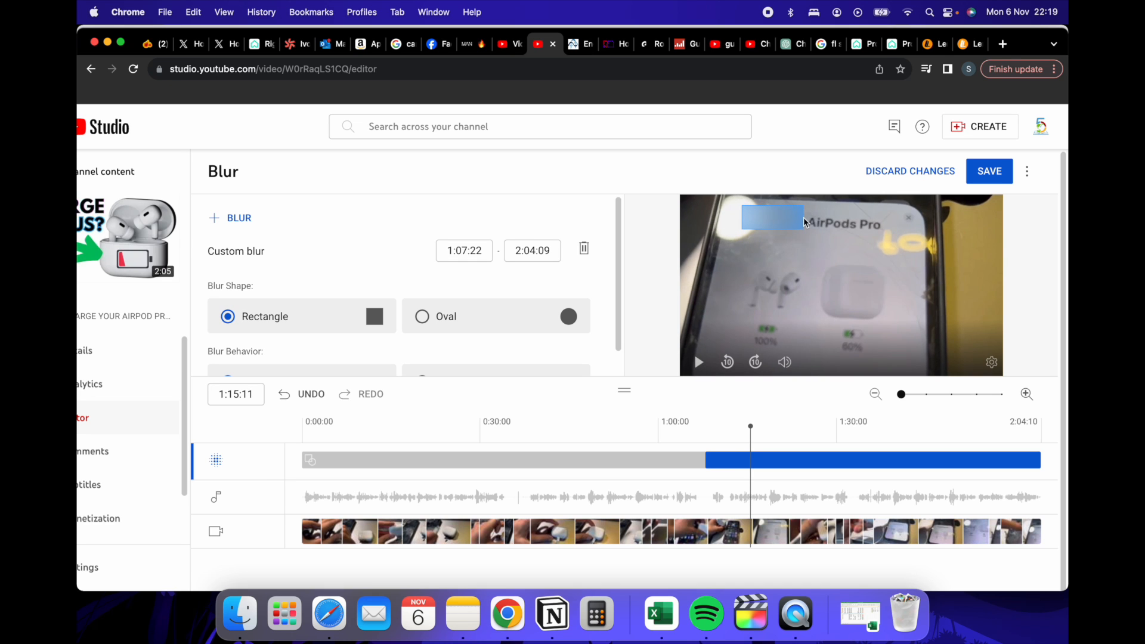
Enlarge the blur at 1:22:04, 1:21:22 and 1:21:17 so it covers more of the area around the name.
left_click_drag(749, 428, 790, 432)
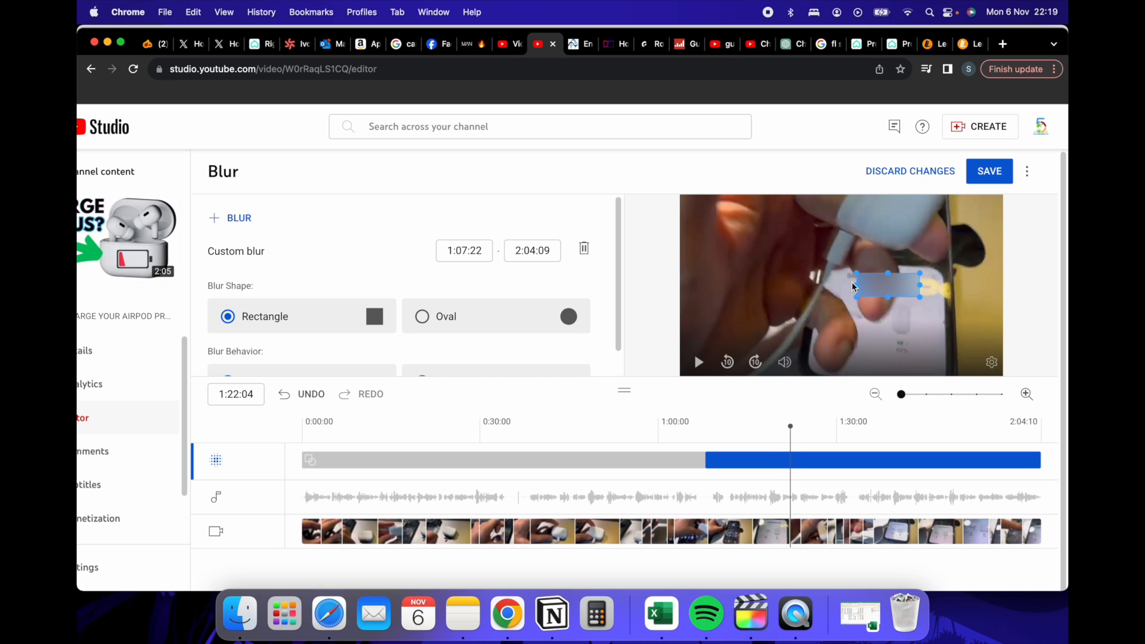
left_click_drag(856, 275, 837, 265)
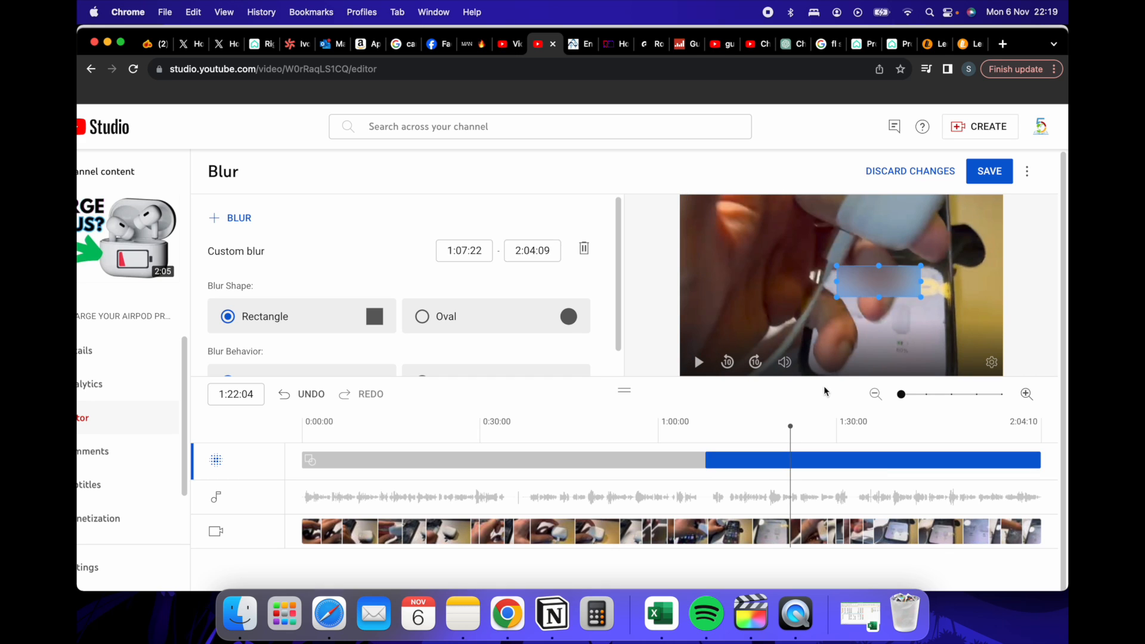
left_click_drag(791, 424, 790, 427)
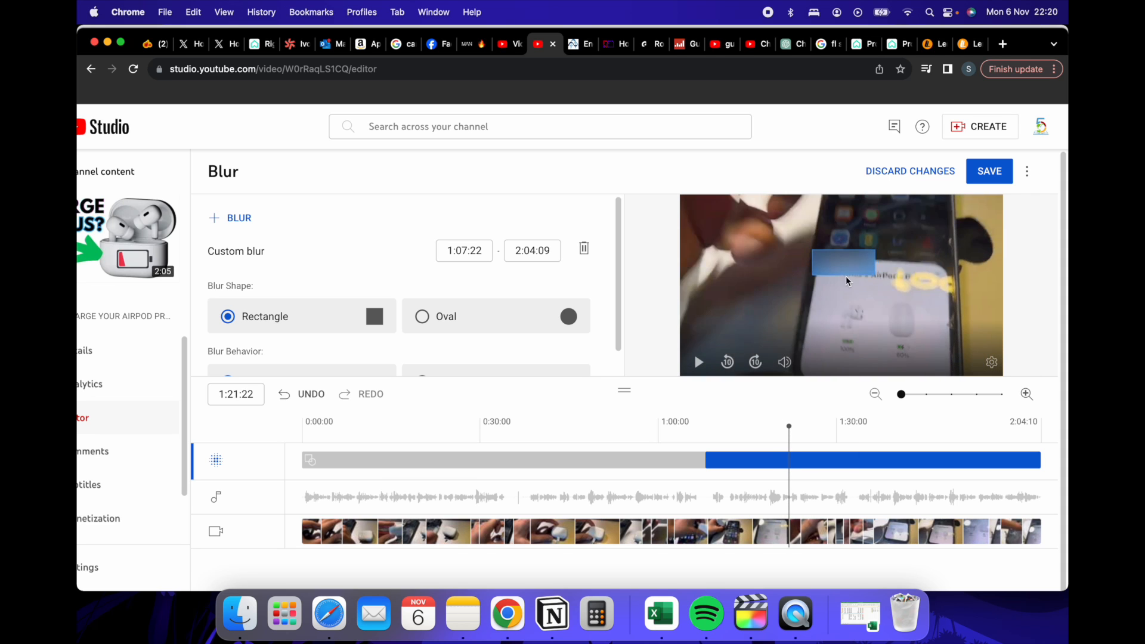
left_click_drag(847, 289, 846, 294)
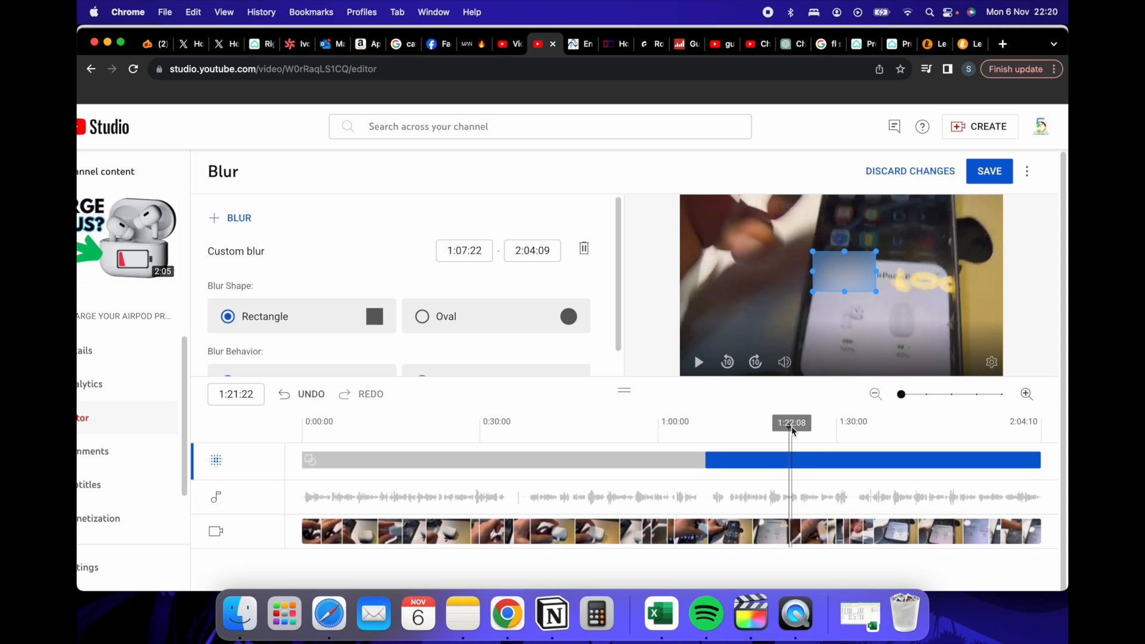
left_click_drag(791, 427, 788, 428)
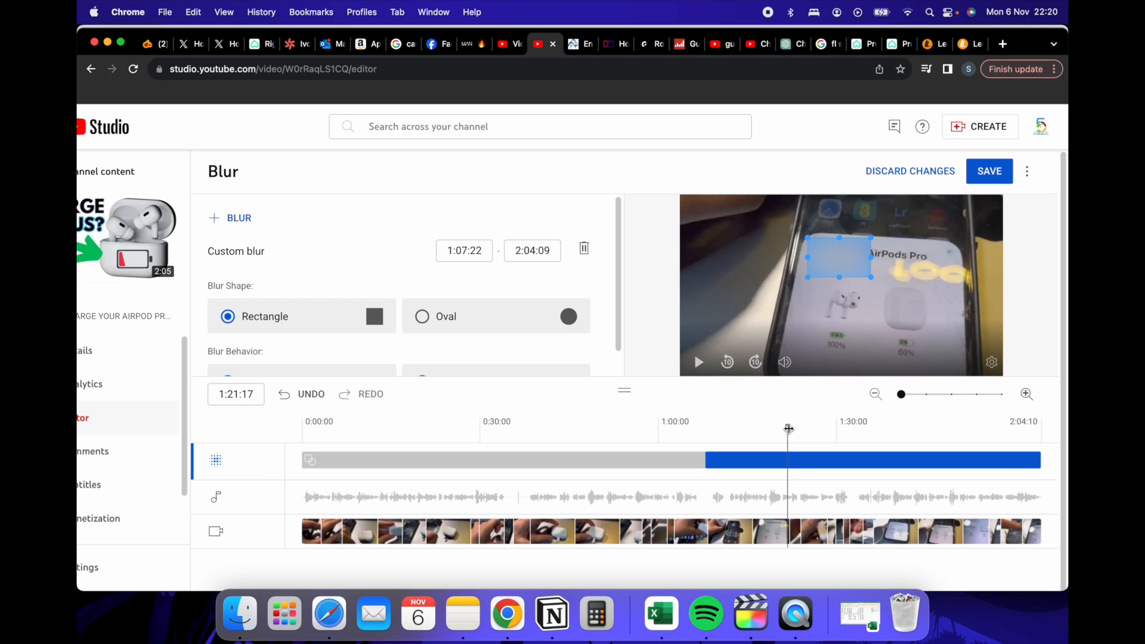
left_click_drag(839, 239, 839, 215)
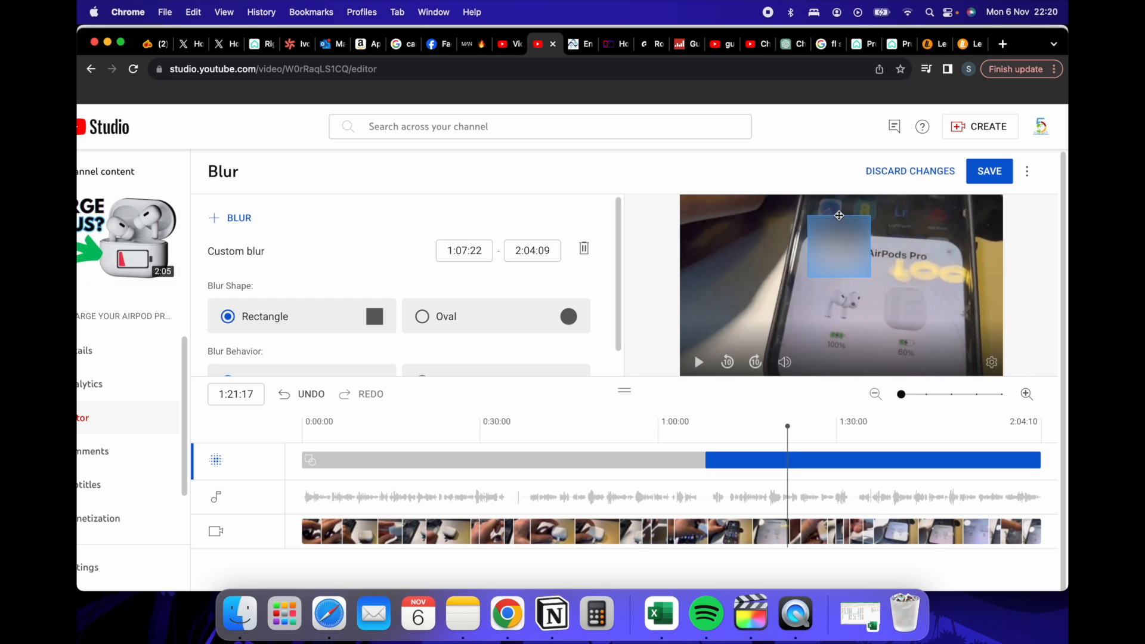
Move the blur back over the owner's name in the AirPods pop-up at 1:26:04.
left_click(883, 245)
left_click_drag(786, 426, 814, 406)
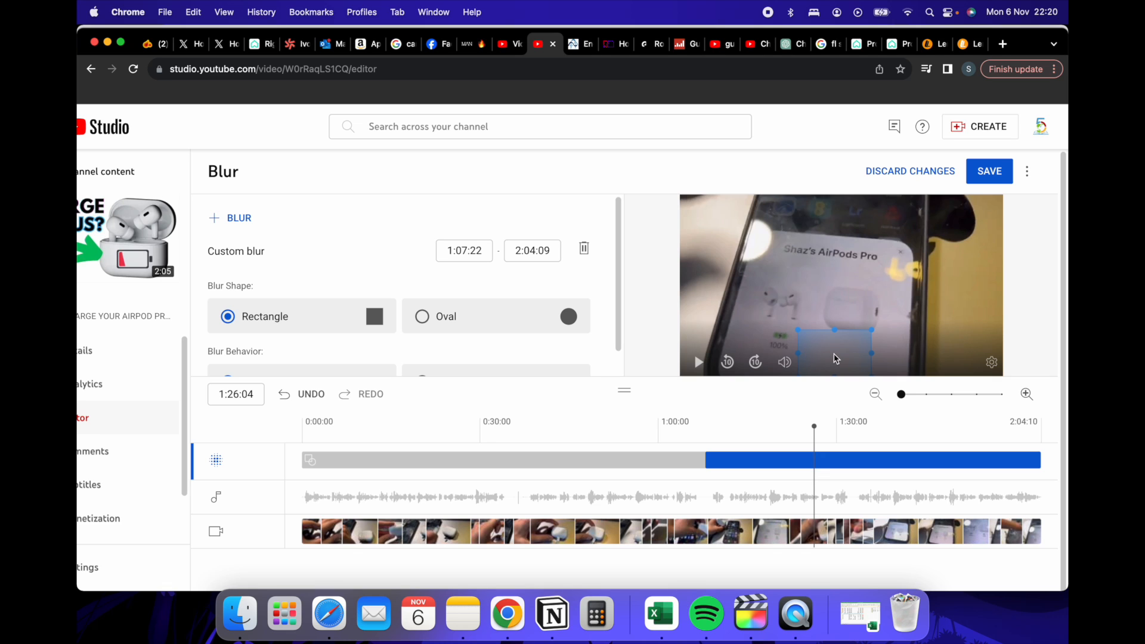
left_click_drag(830, 343, 789, 235)
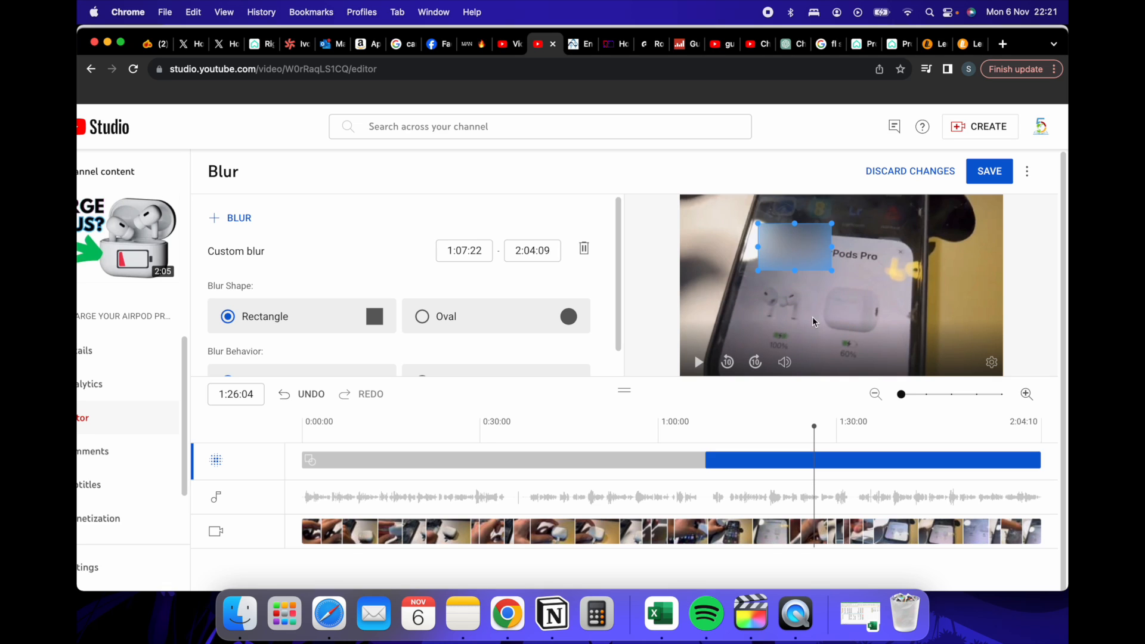
Move the blur down over the AirPods pop-up at 1:32:09 and enlarge it to cover the area around the name.
left_click_drag(814, 427, 850, 421)
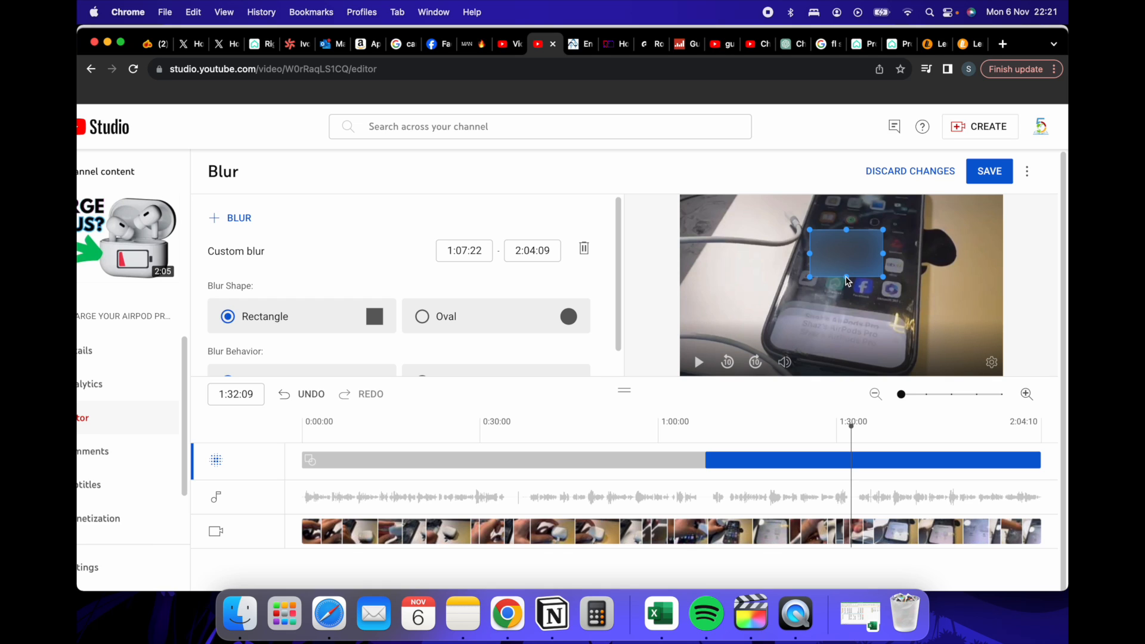
left_click_drag(851, 252, 826, 275)
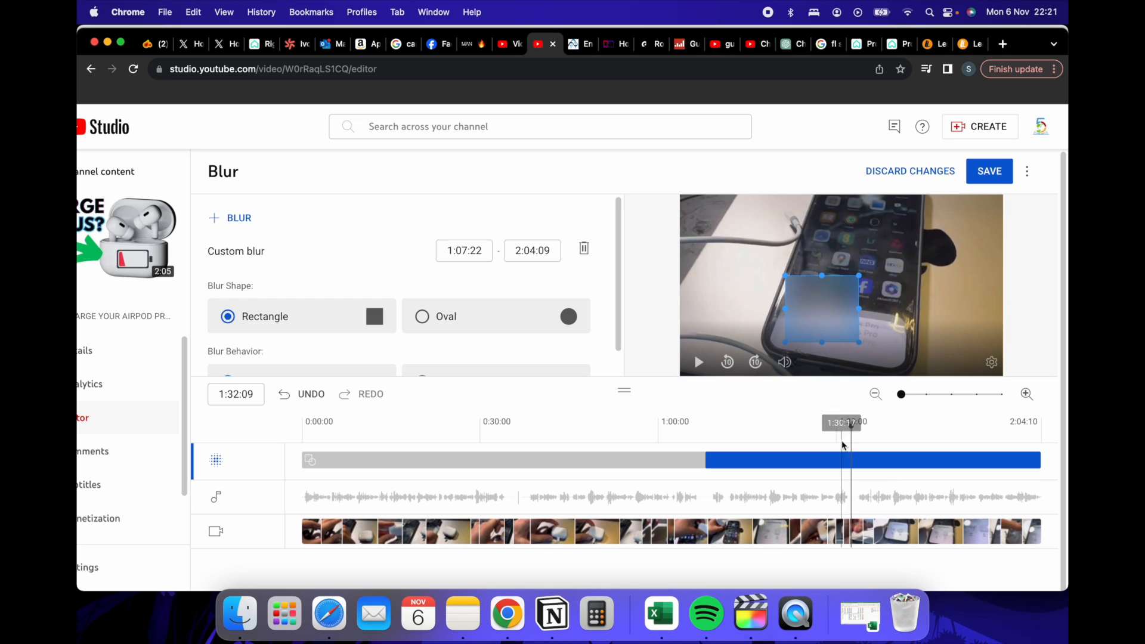
left_click_drag(847, 427, 847, 426)
left_click_drag(824, 318, 825, 284)
Move the blur over the owner's name at 1:37:06 and extend it across the name at 1:54:02.
left_click_drag(852, 427, 880, 428)
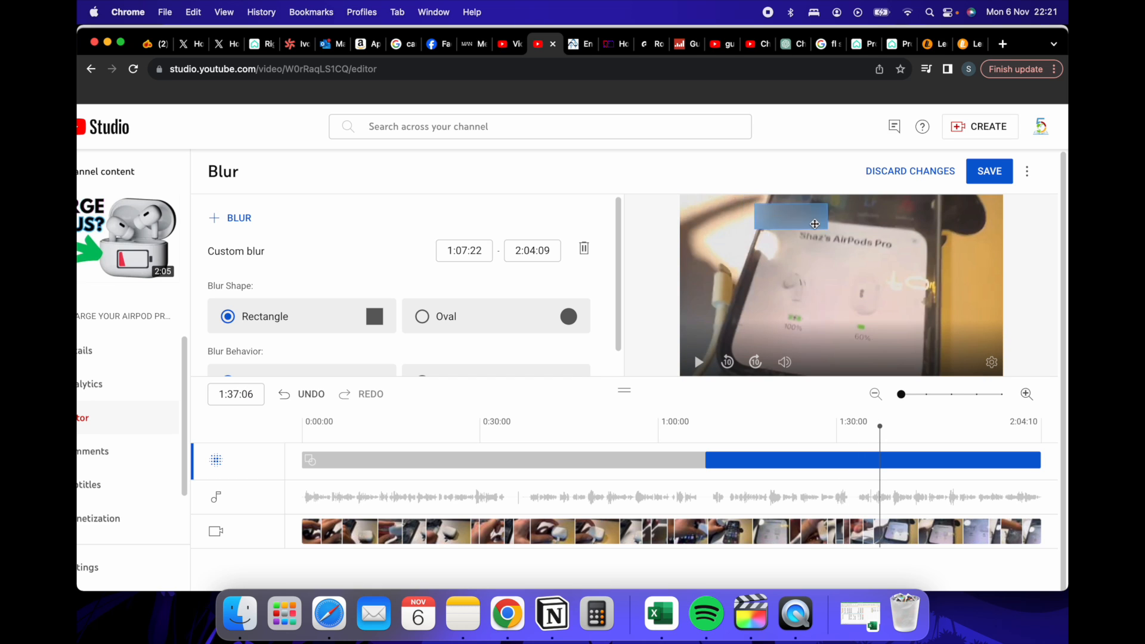
left_click_drag(804, 215, 823, 237)
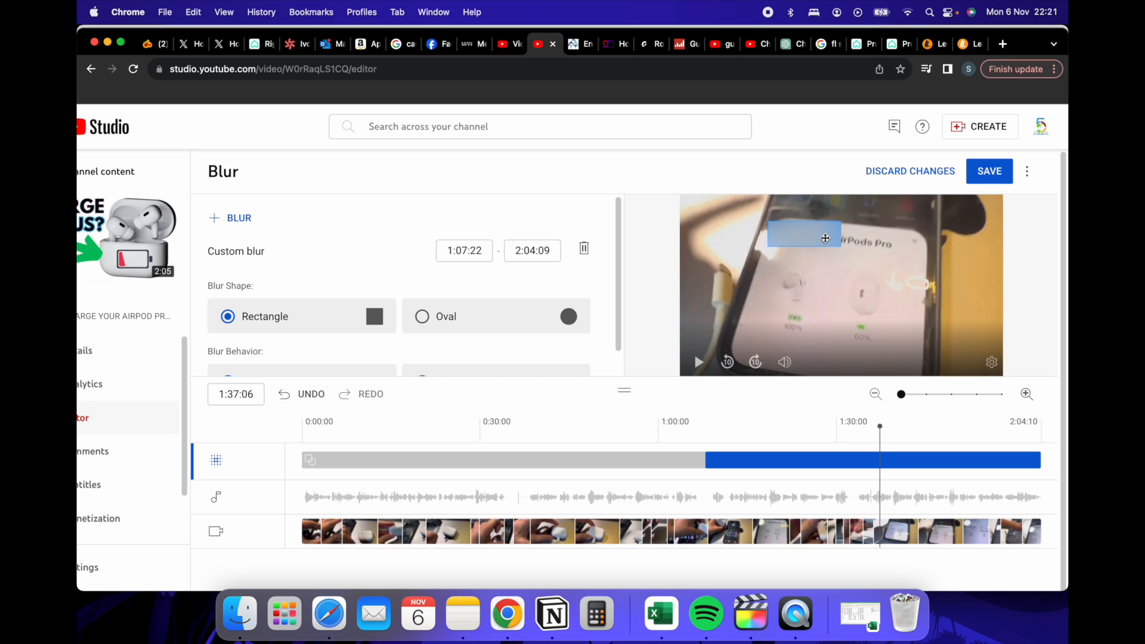
left_click(882, 457)
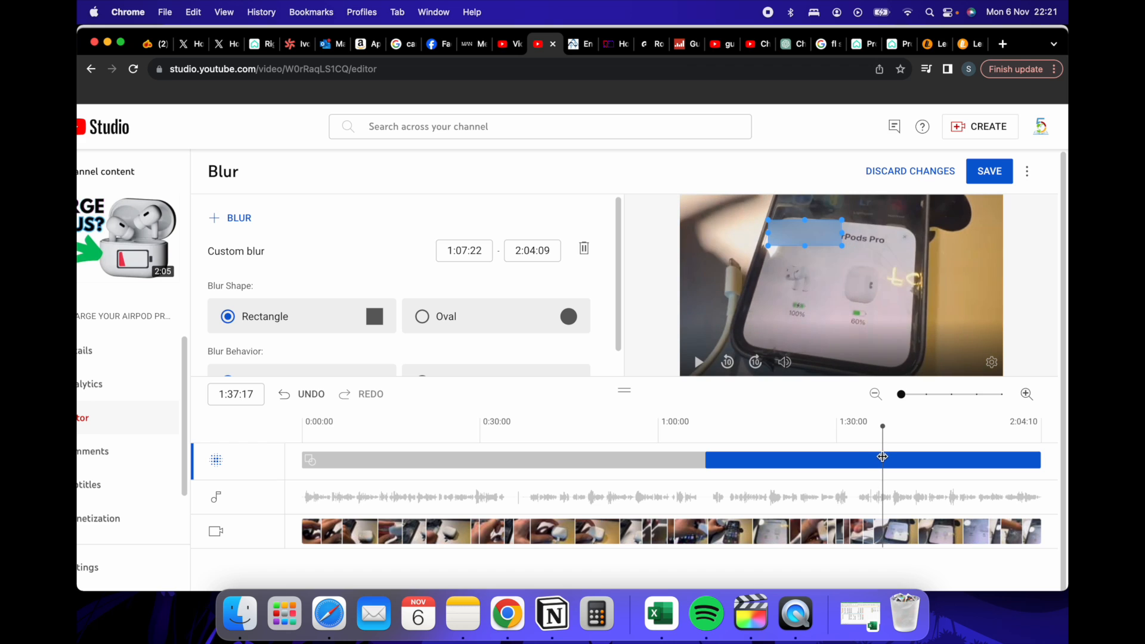
left_click_drag(882, 457, 979, 446)
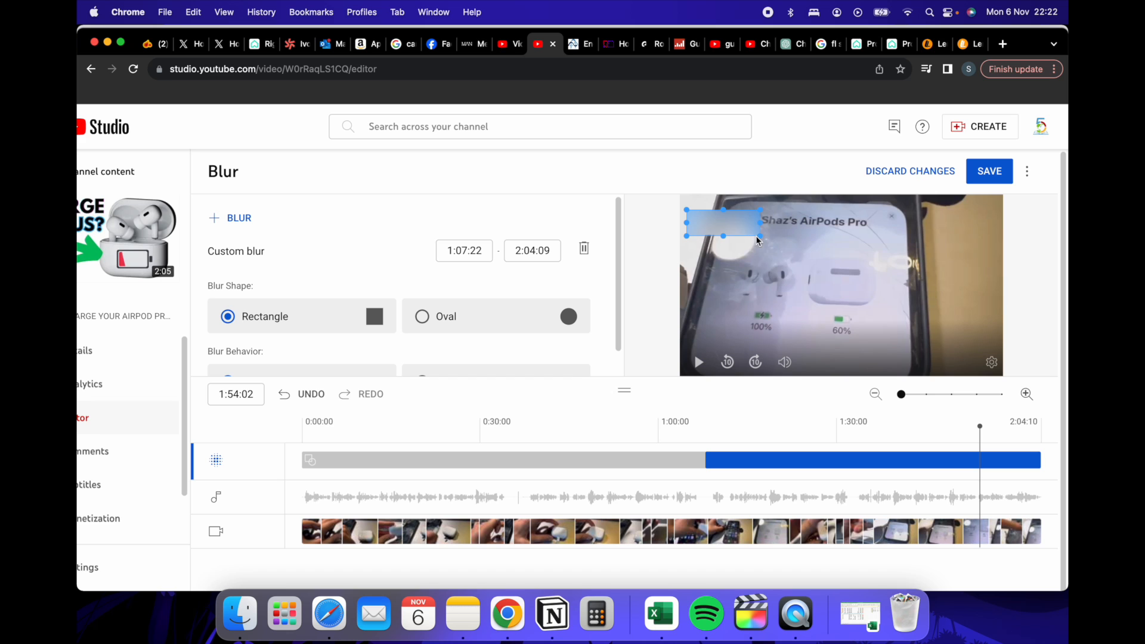
left_click_drag(758, 237, 806, 252)
left_click_drag(980, 451, 1014, 447)
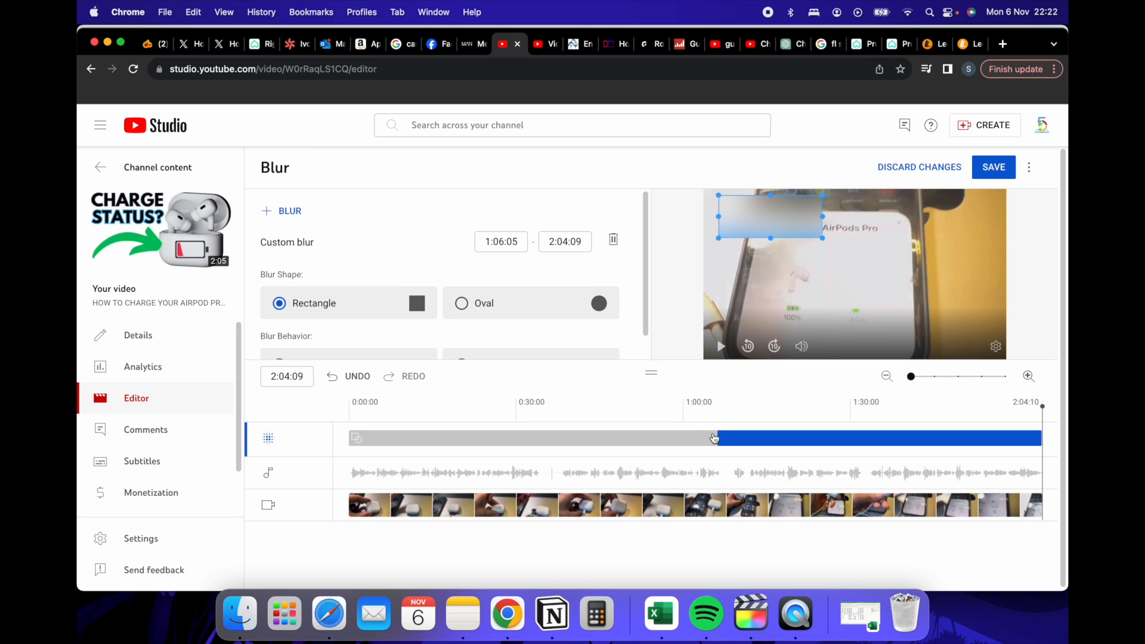
Review the blur's coverage of the owner's name from just before its start at 1:05:15 through 1:19:15.
left_click(715, 420)
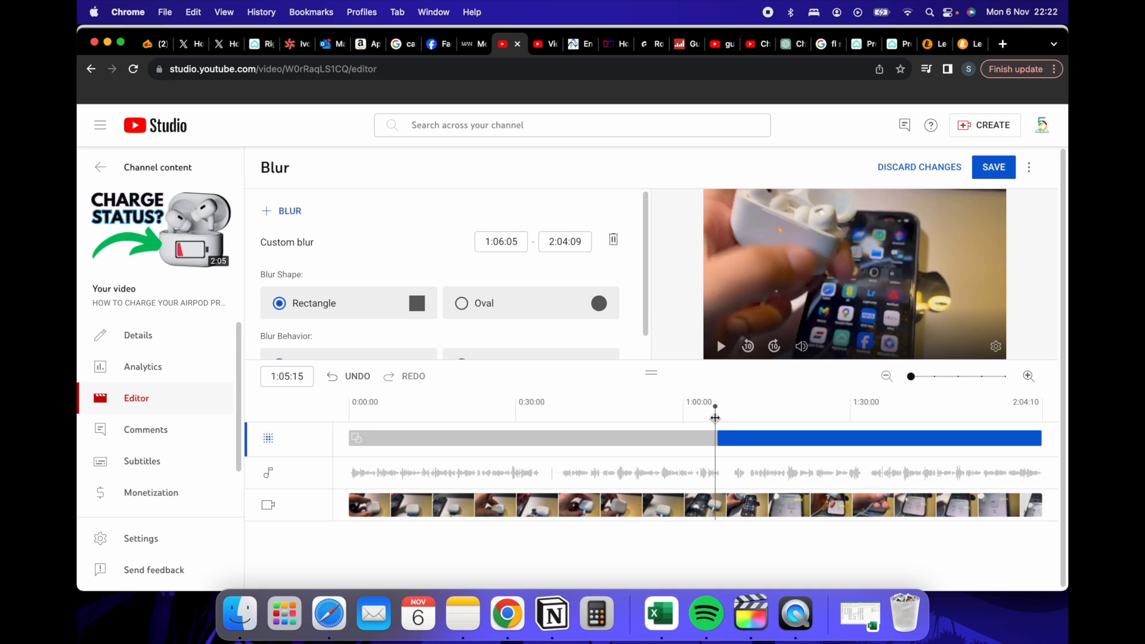
key("space")
key("space")
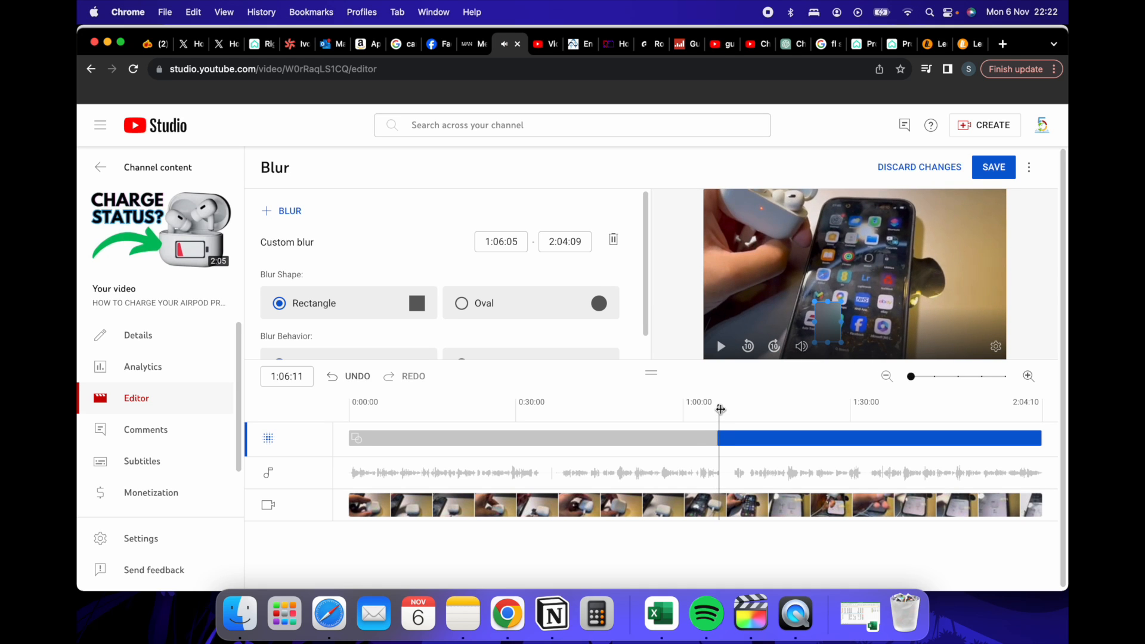
left_click_drag(721, 411, 720, 412)
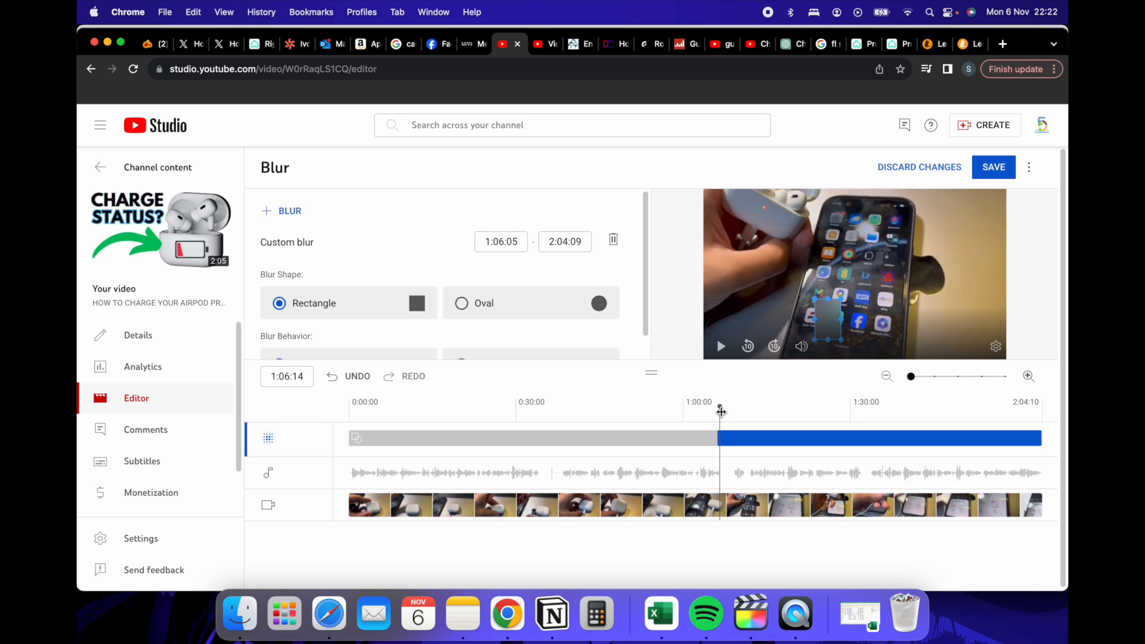
left_click_drag(721, 411, 787, 412)
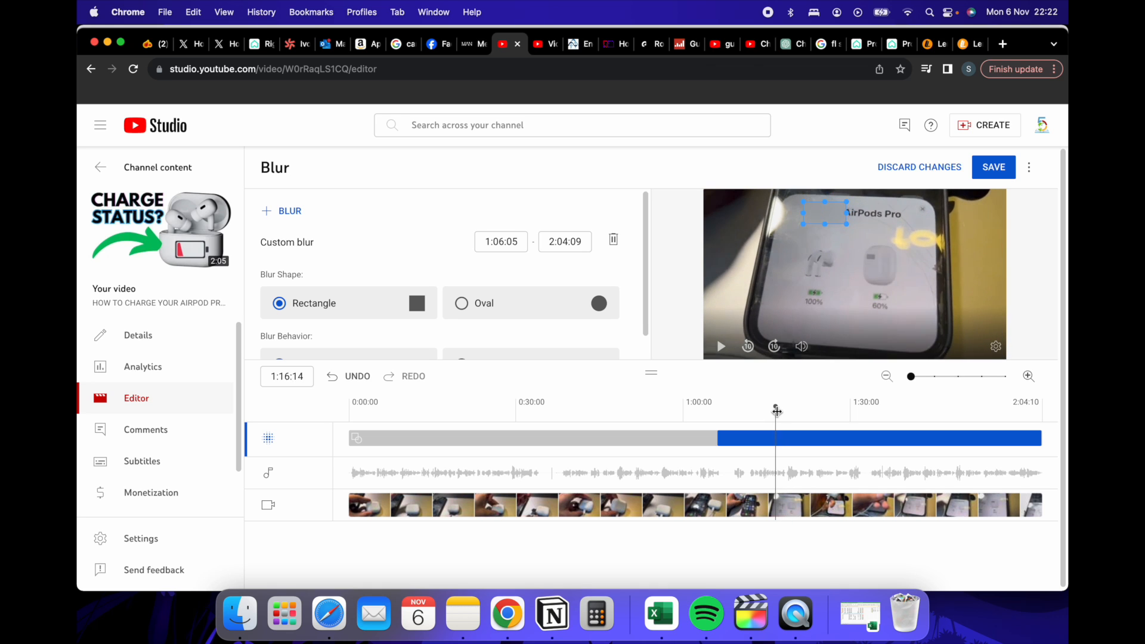
left_click_drag(787, 410, 788, 409)
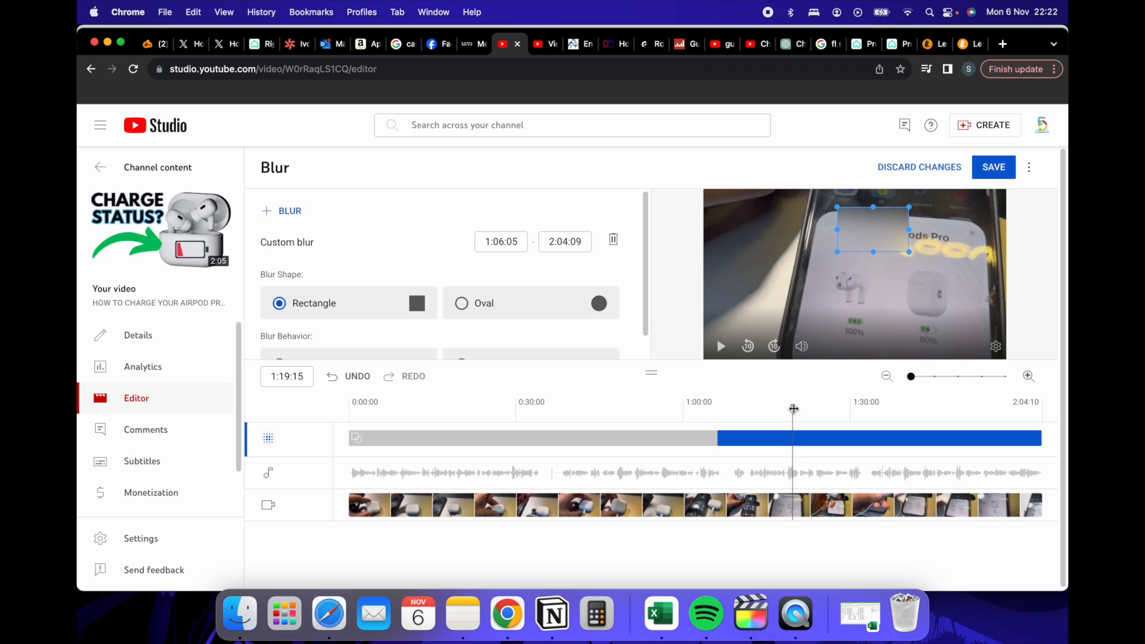
left_click_drag(791, 409, 785, 408)
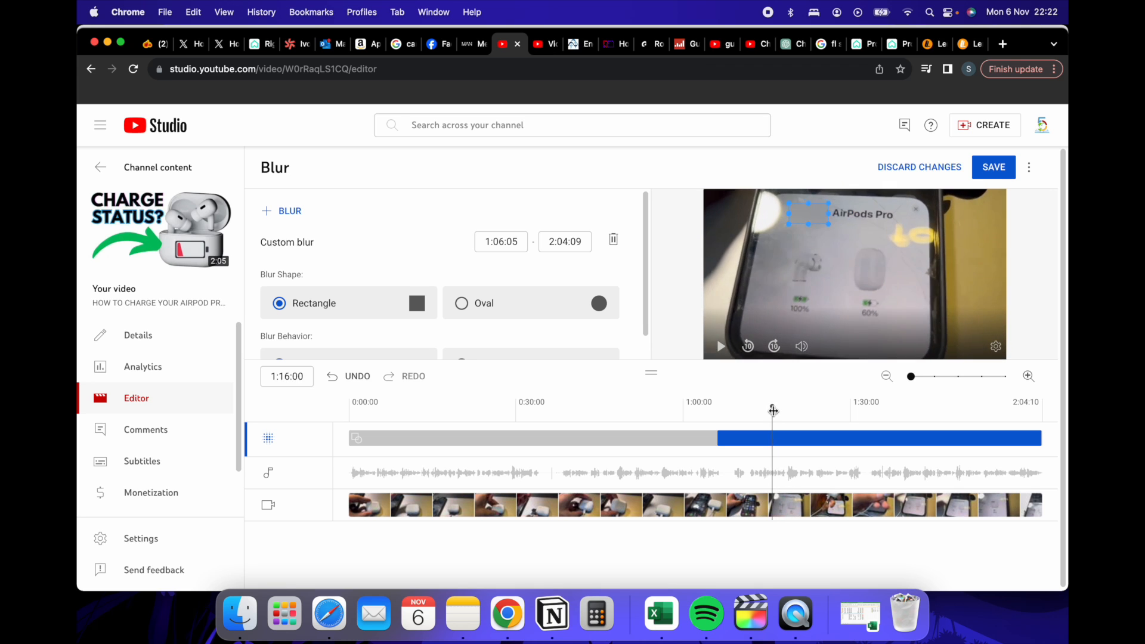
Enlarge the blur over the pop-up's name at 1:24:19 and 1:29:15.
left_click_drag(766, 411, 822, 392)
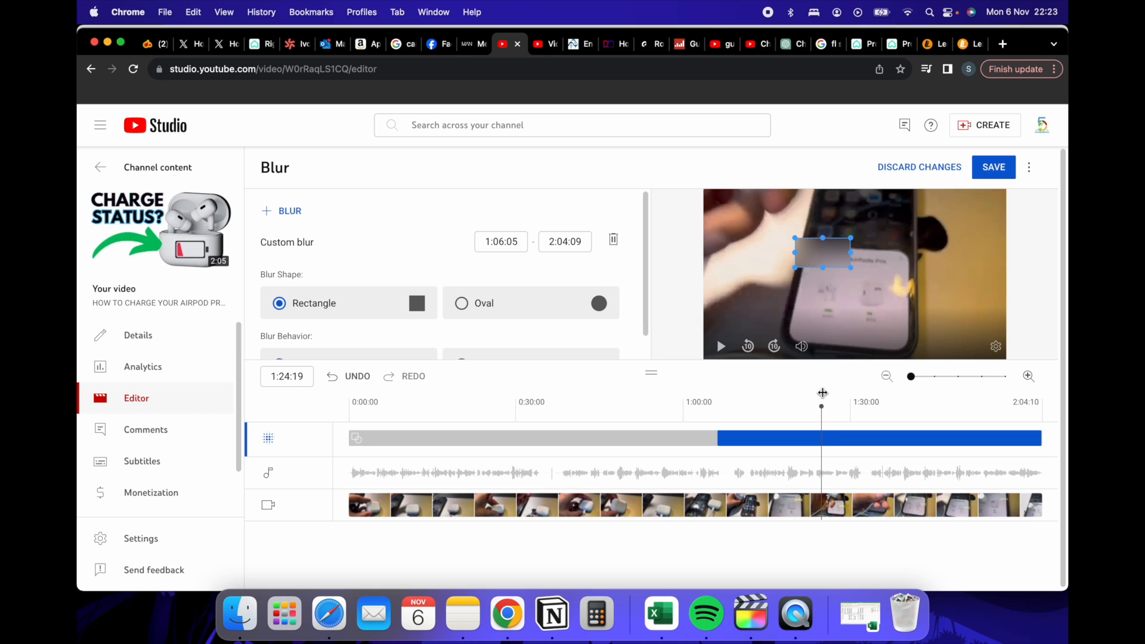
left_click_drag(824, 267, 824, 277)
left_click_drag(822, 406, 753, 413)
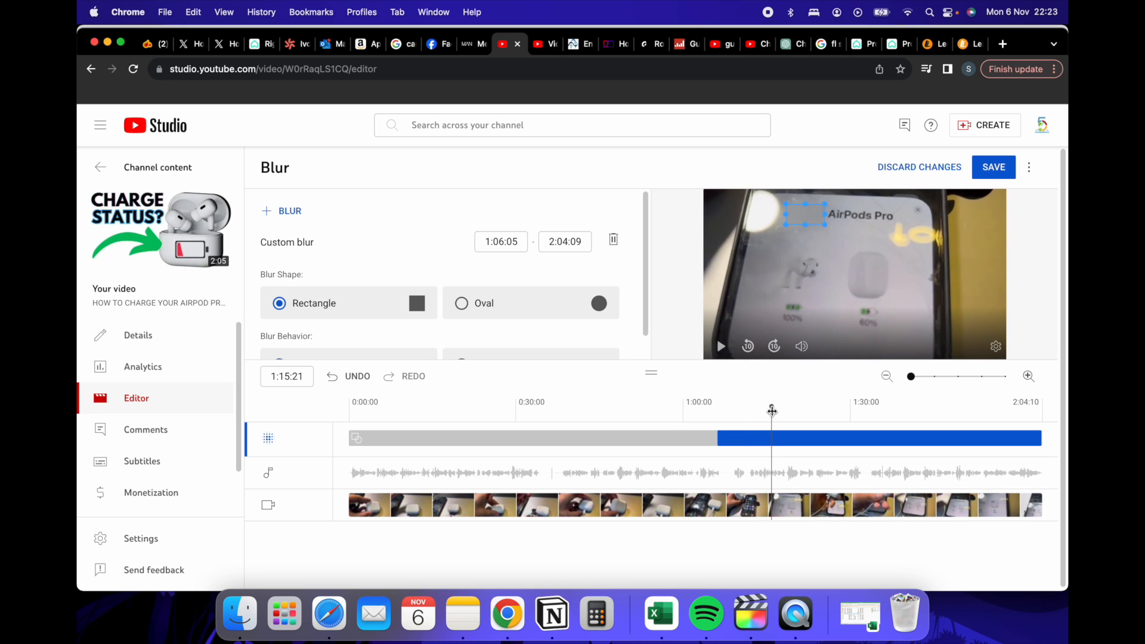
left_click_drag(775, 410, 849, 372)
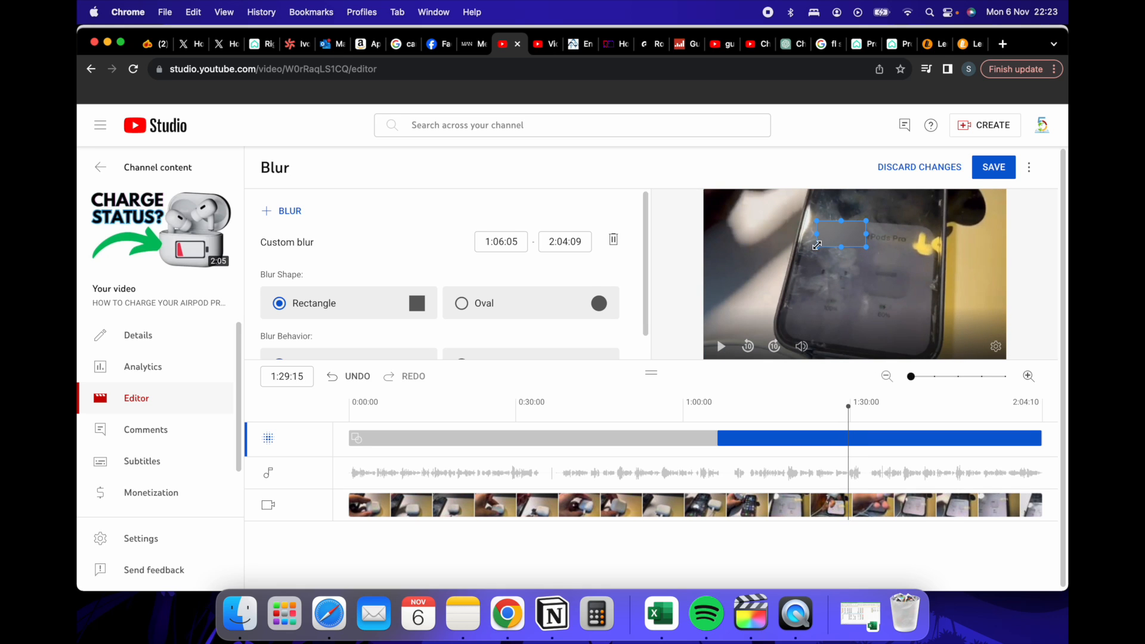
left_click(817, 250)
left_click_drag(845, 415, 820, 415)
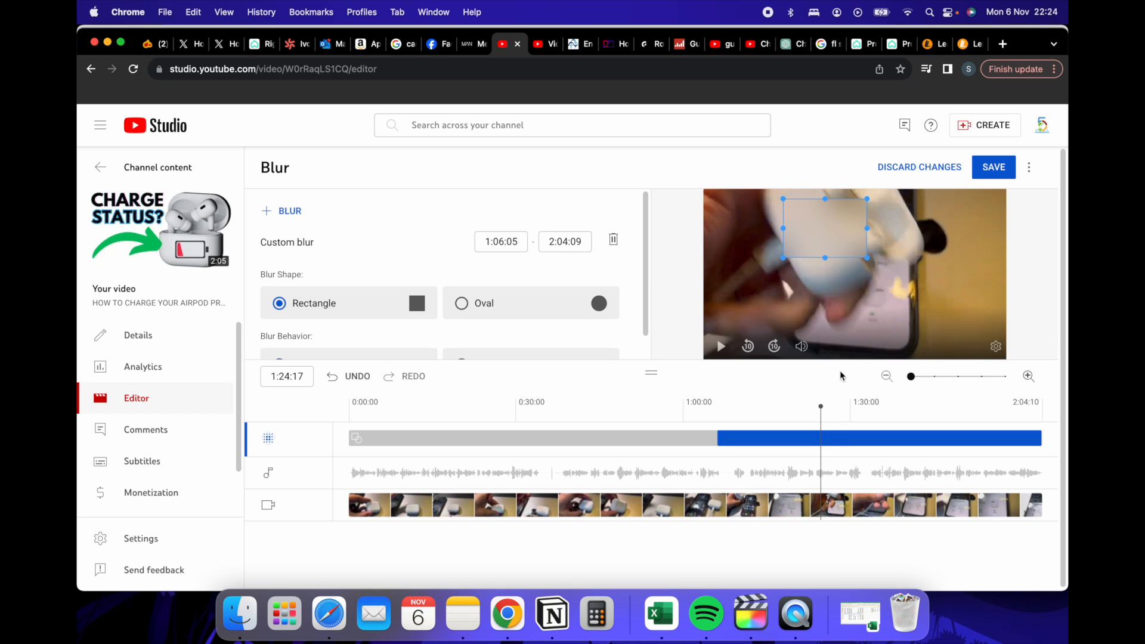
Enlarge the blur around the owner's name at 1:13:18 and adjust its coverage at 1:12:14.
left_click_drag(820, 427, 760, 429)
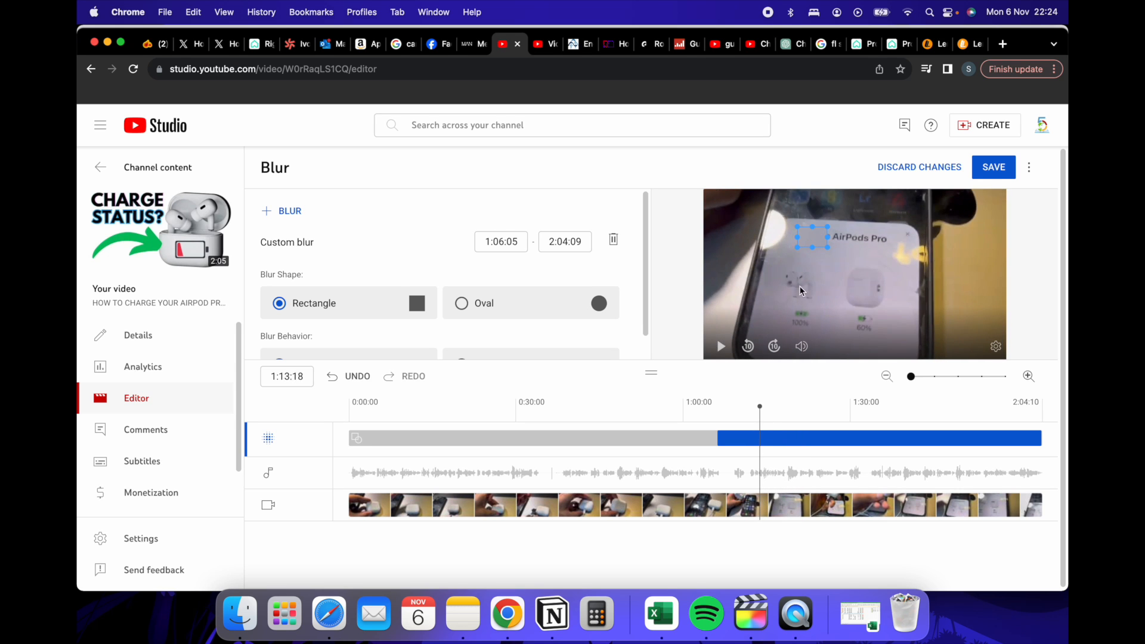
left_click(785, 228)
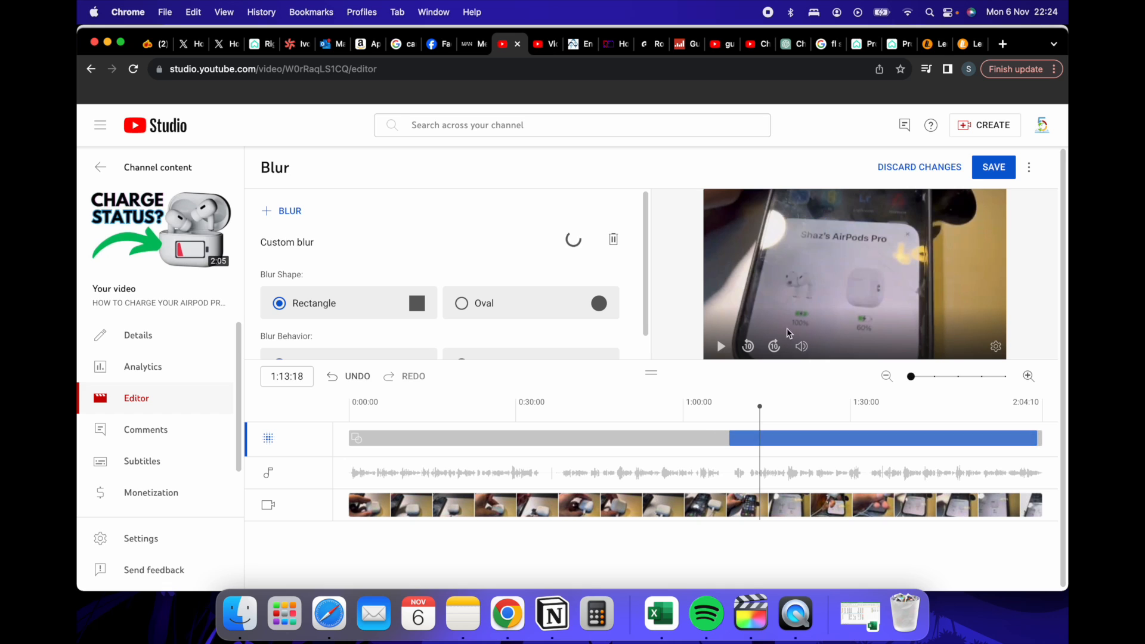
left_click_drag(759, 429, 770, 430)
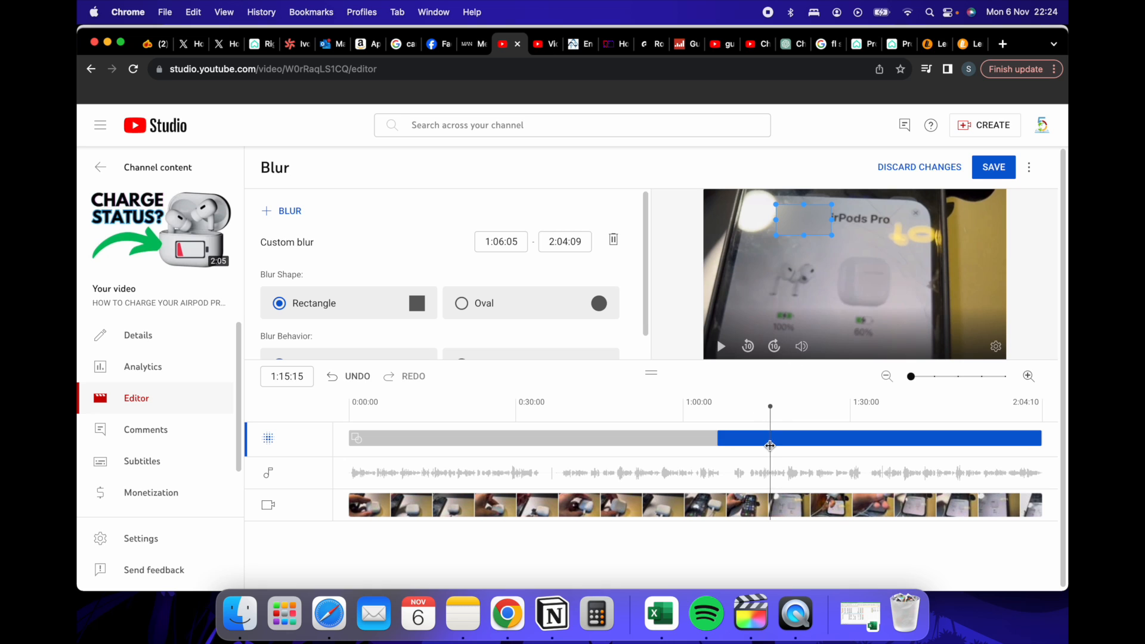
mouse_move(770, 443)
left_mouse_down()
mouse_move(741, 440)
mouse_move(754, 441)
left_mouse_up()
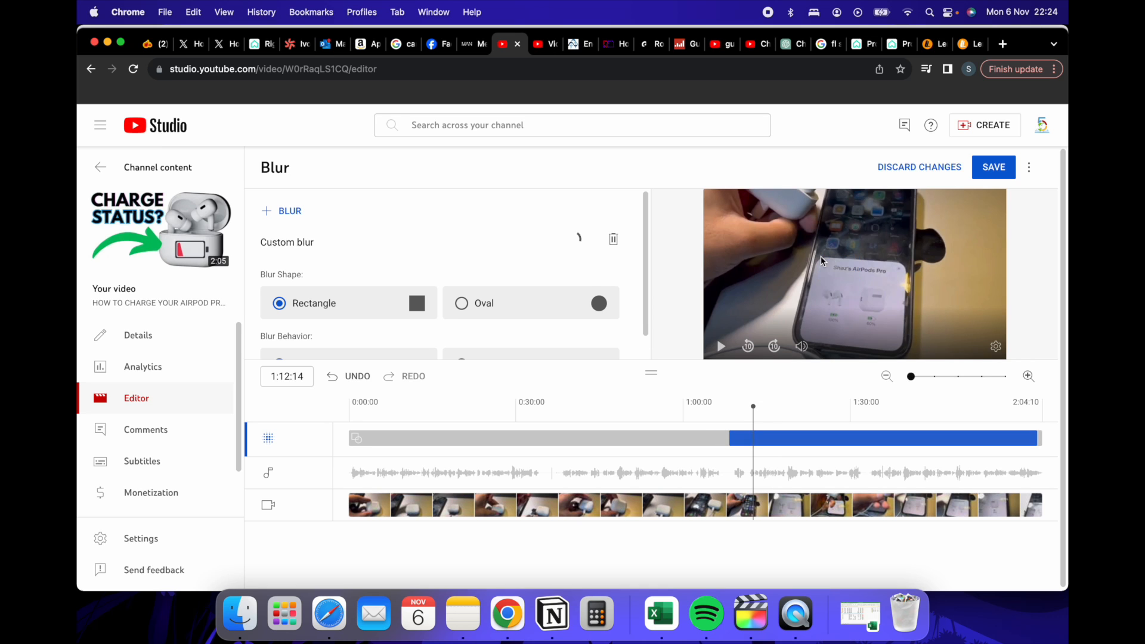
left_click_drag(754, 434, 732, 428)
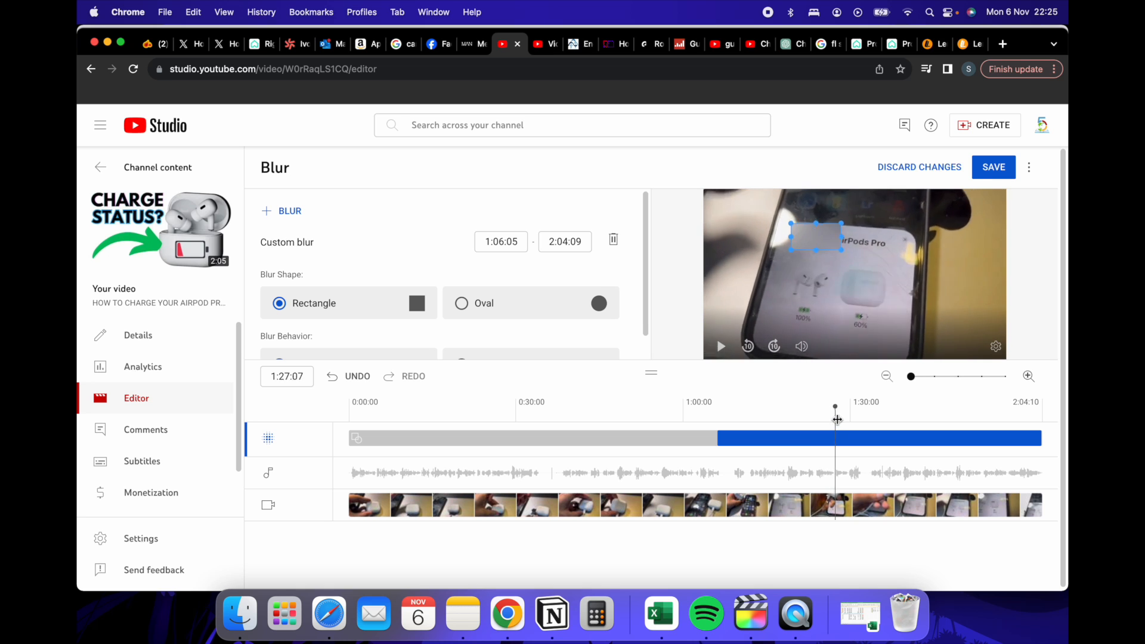
Adjust the blur at 1:53:21 and 2:01:13, and widen it over the owner's name at 2:03:02.
left_click_drag(844, 417, 984, 406)
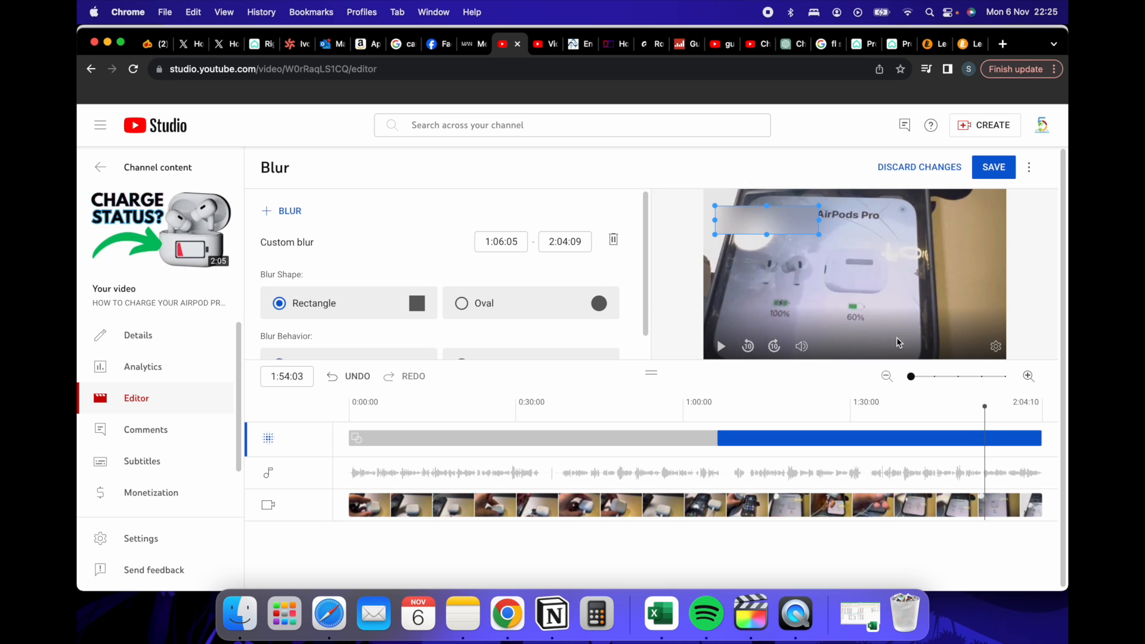
left_click_drag(985, 410, 983, 409)
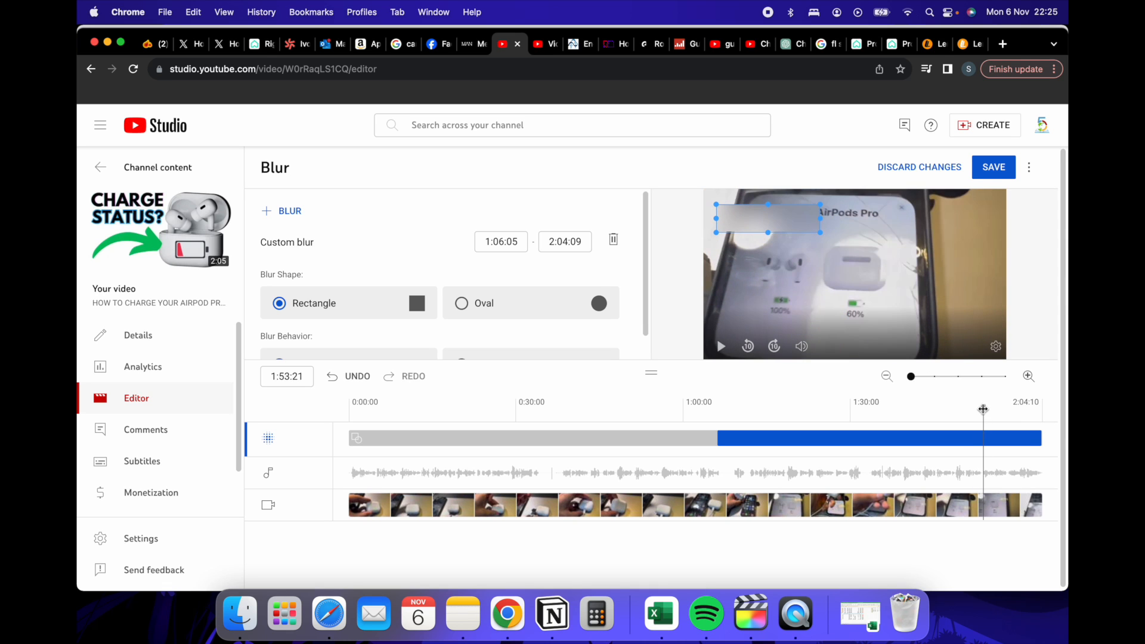
left_click(768, 199)
left_click_drag(984, 426, 1027, 418)
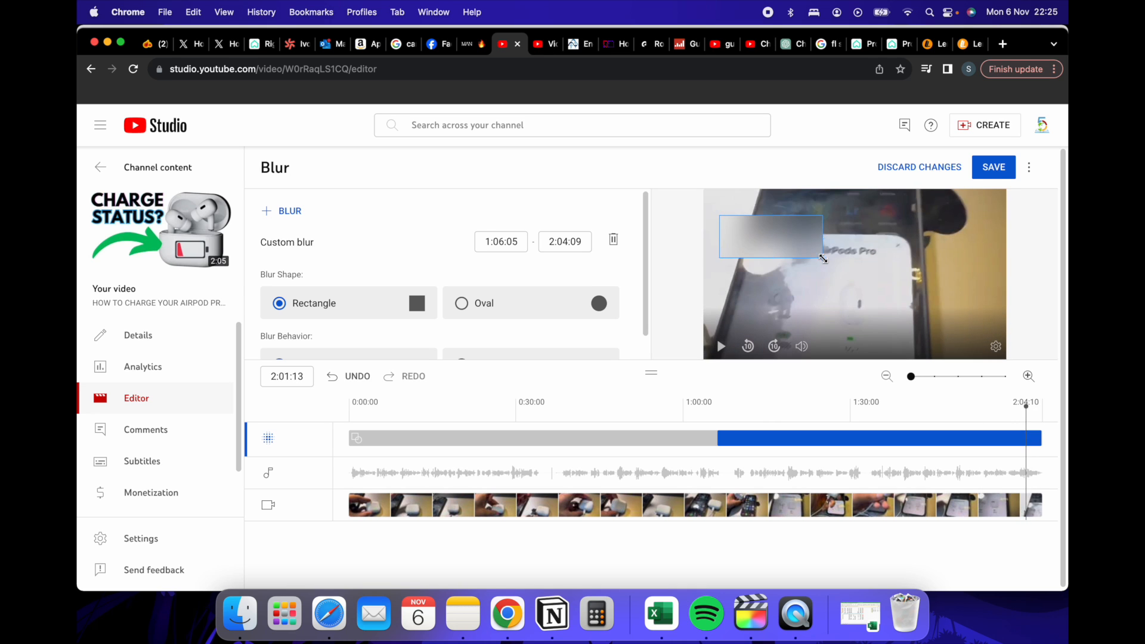
left_click_drag(1027, 413, 1035, 413)
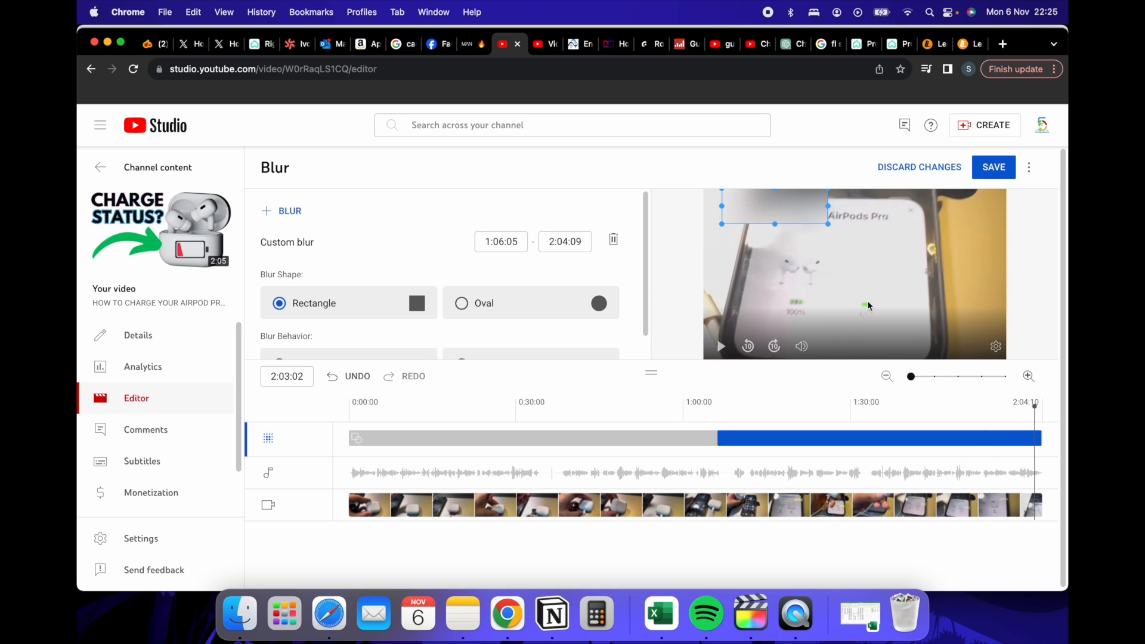
left_click_drag(825, 223, 838, 227)
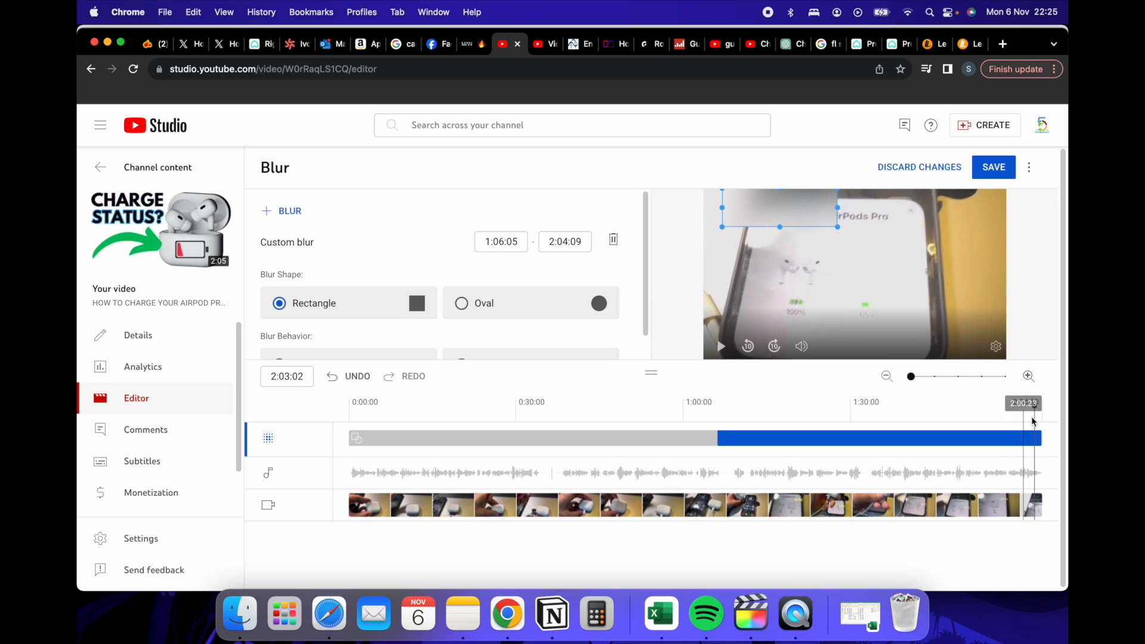
Fine-tune the blur over the name between 1:14:17 and 1:18:11, and check its coverage up to 1:48:03.
left_click_drag(1034, 410, 779, 401)
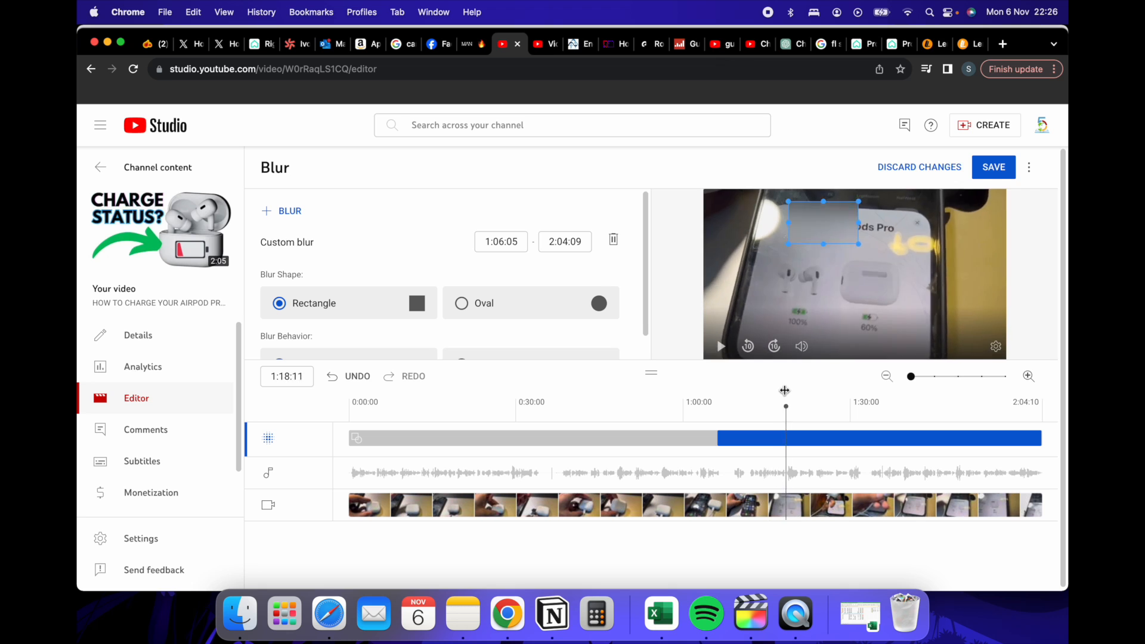
mouse_move(779, 386)
left_mouse_down()
mouse_move(792, 386)
mouse_move(771, 387)
left_mouse_up()
left_click_drag(776, 216, 776, 217)
left_click_drag(773, 418, 761, 397)
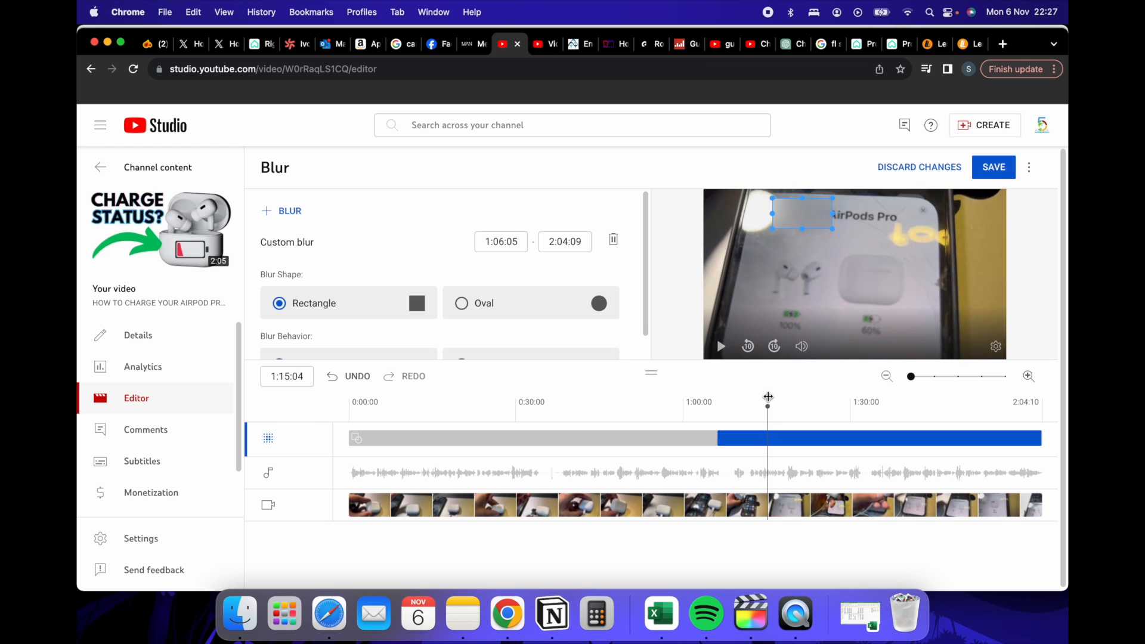
left_click_drag(782, 398, 753, 399)
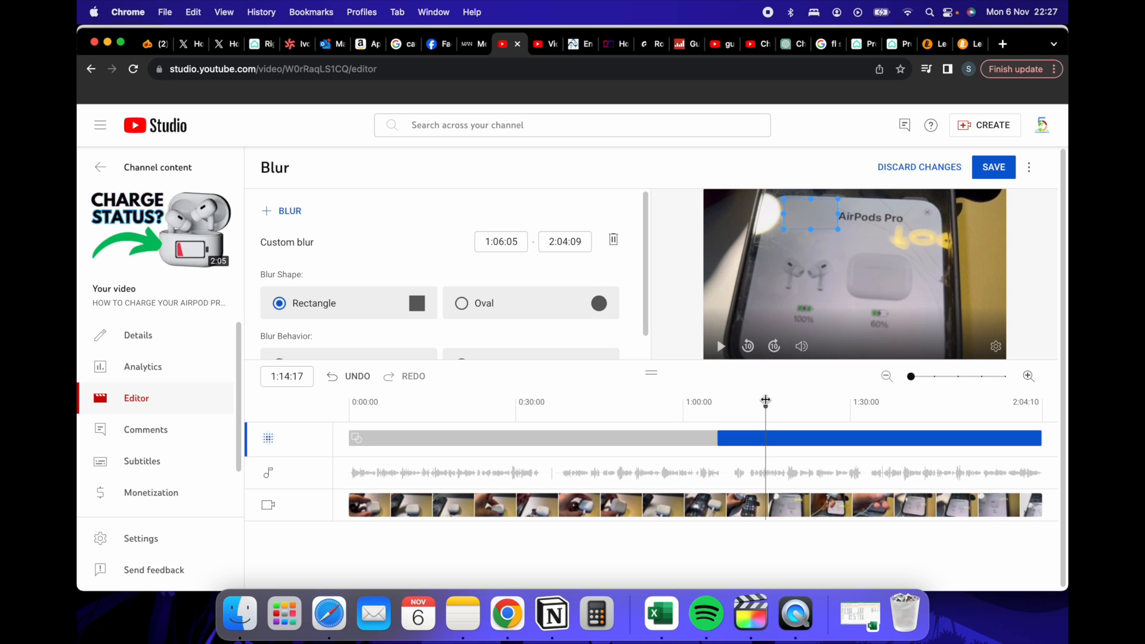
left_click_drag(774, 400, 895, 374)
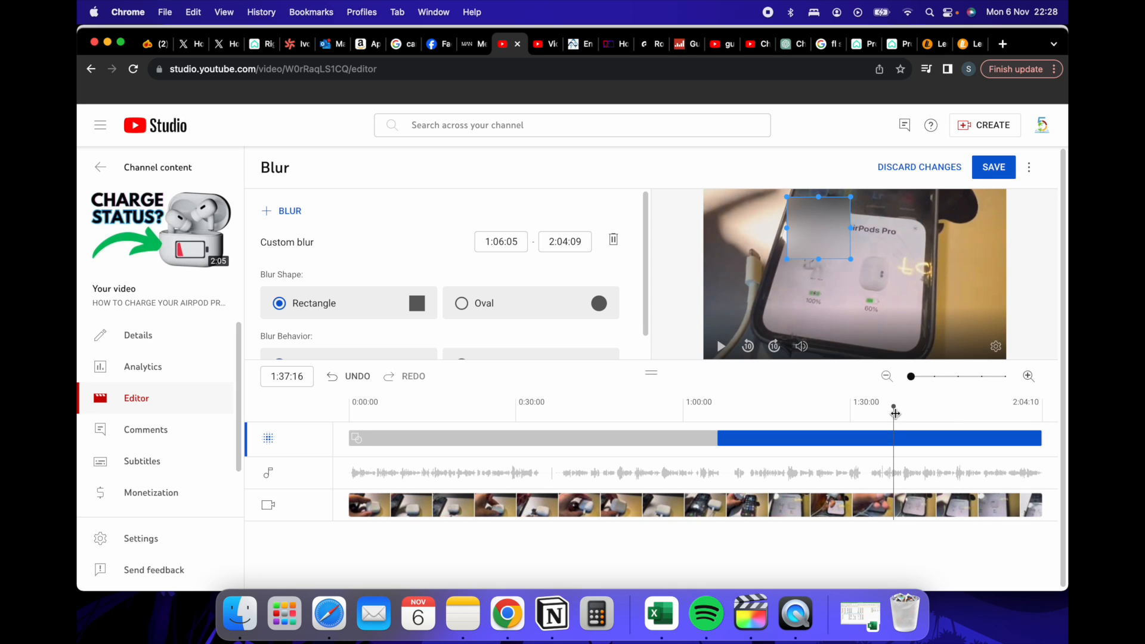
left_click_drag(895, 413, 953, 410)
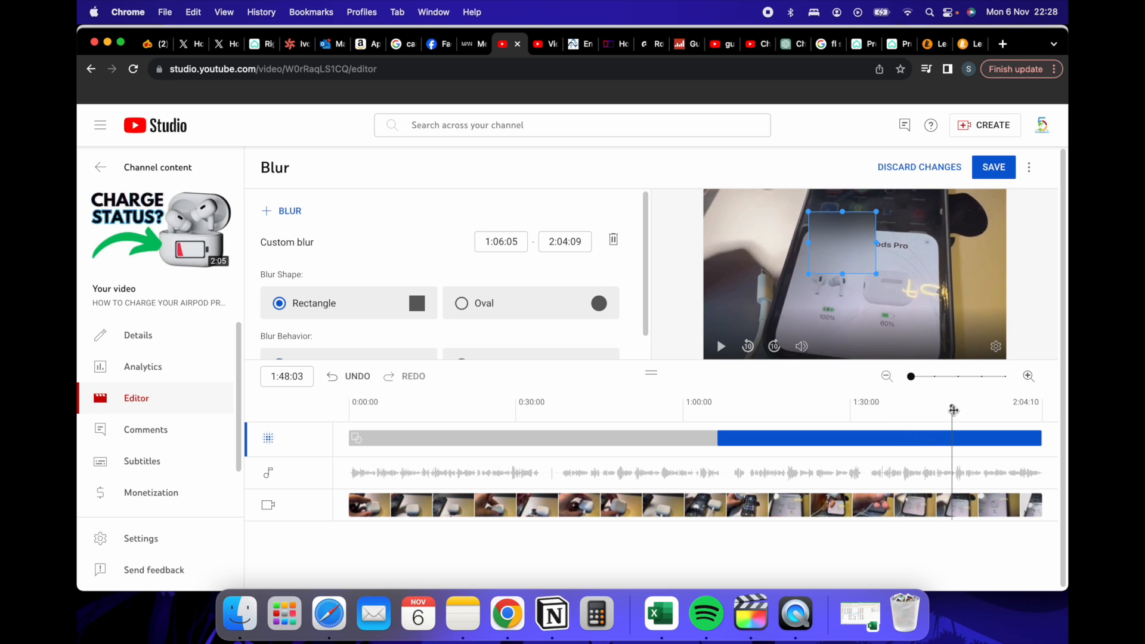
Save the blur edits to the video, confirm the changes, and return to the channel's content list.
left_click(992, 166)
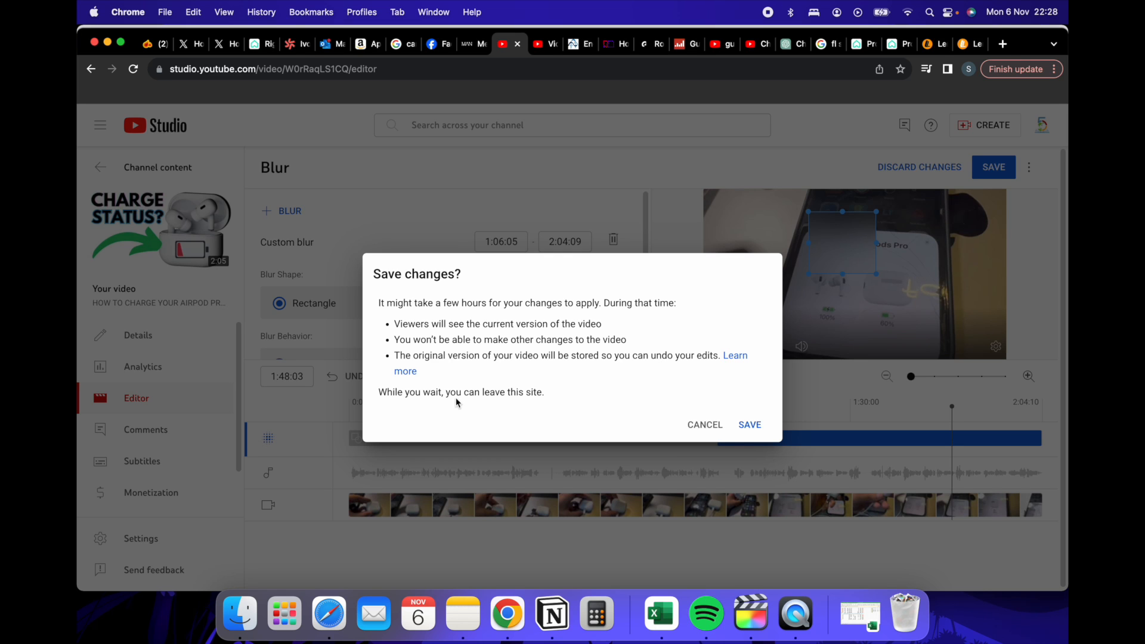
left_click(750, 425)
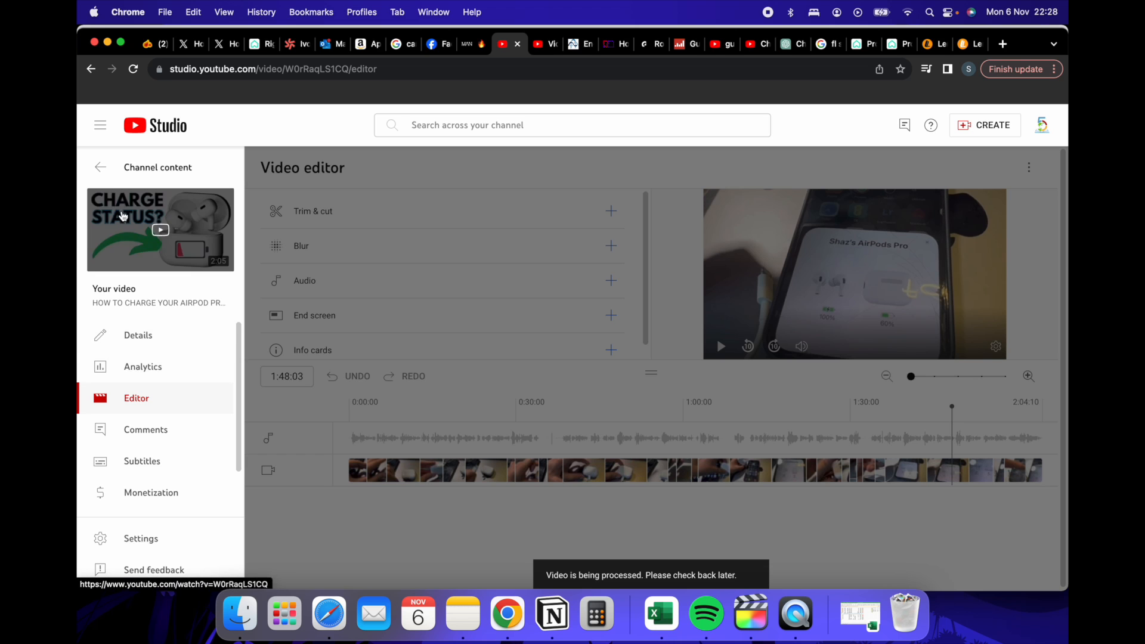
left_click(100, 167)
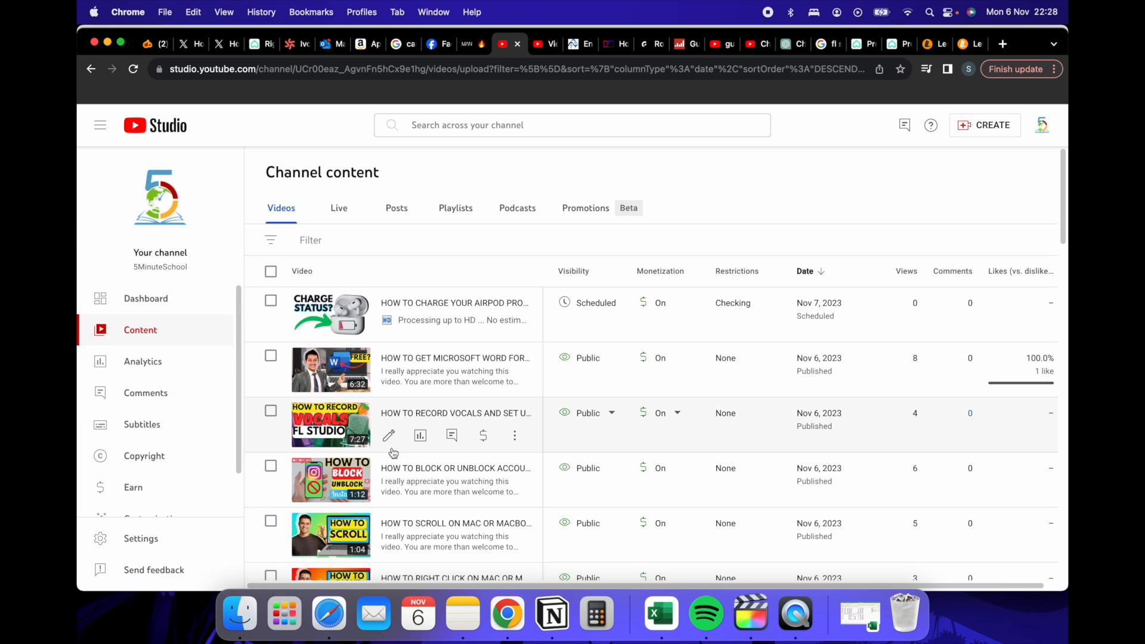
Browse to the second page of channel videos and open the details of "iPhone 15 Pro Max - ZOOM TEST".
scroll(394, 453, "down", 20)
scroll(393, 453, "down", 1)
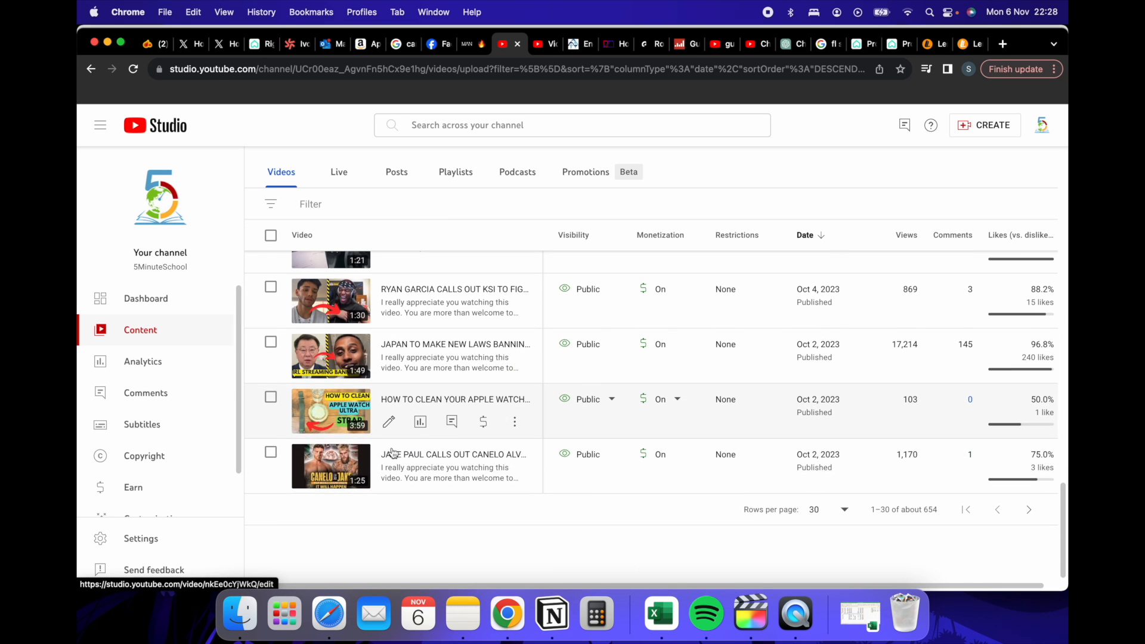
left_click(1029, 510)
scroll(558, 465, "down", 8)
scroll(558, 465, "up", 3)
scroll(558, 465, "left", 2)
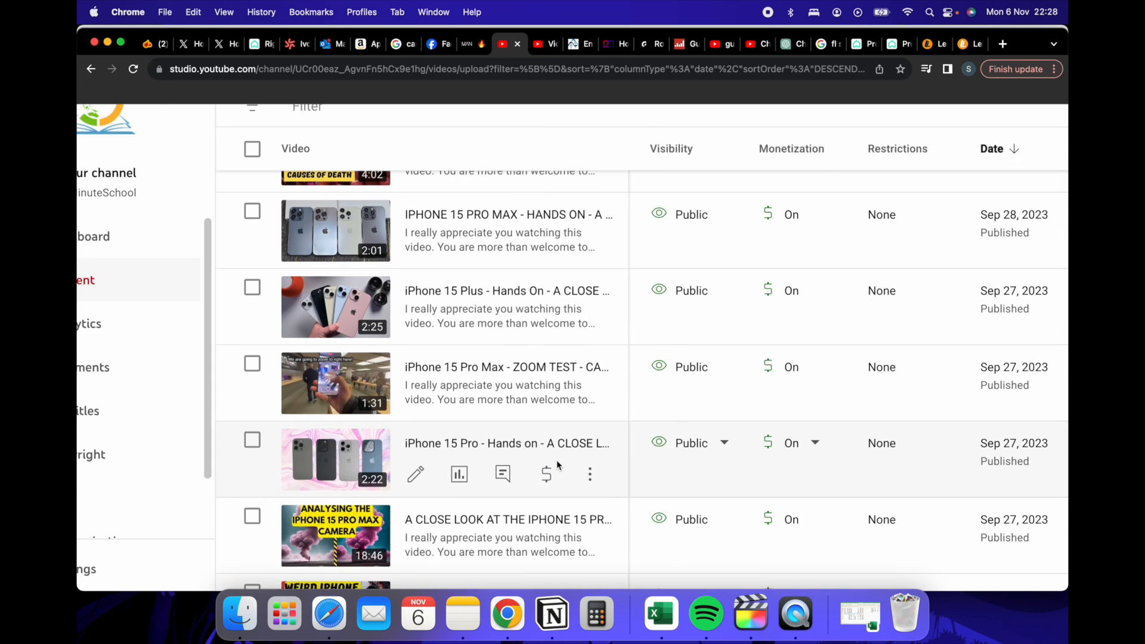
scroll(558, 465, "up", 3)
scroll(558, 465, "up", 1)
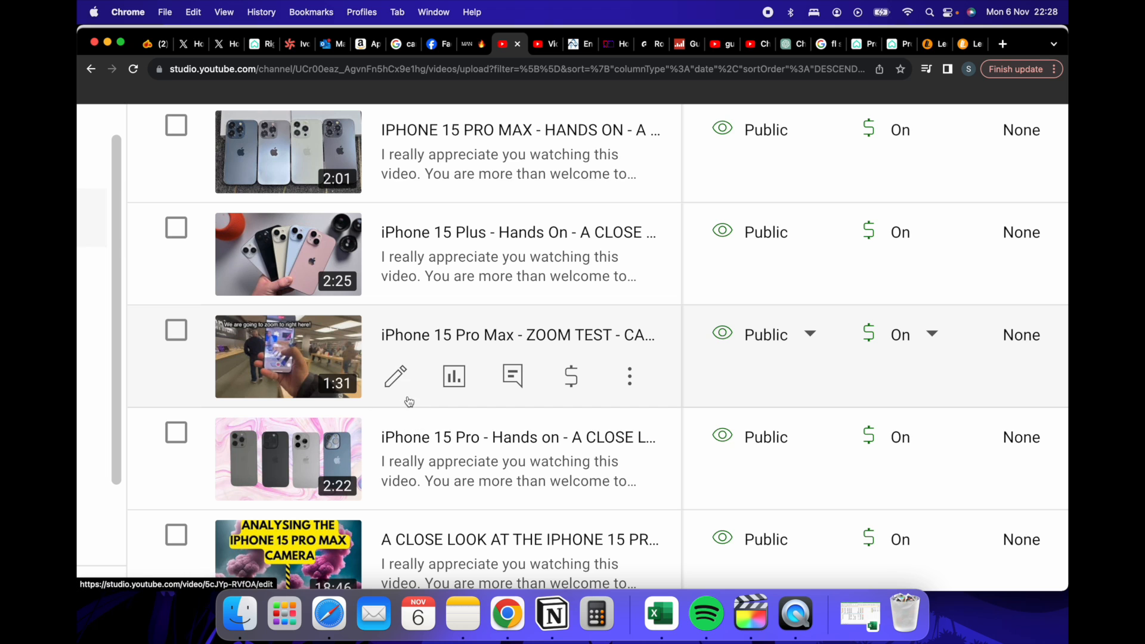
left_click(396, 376)
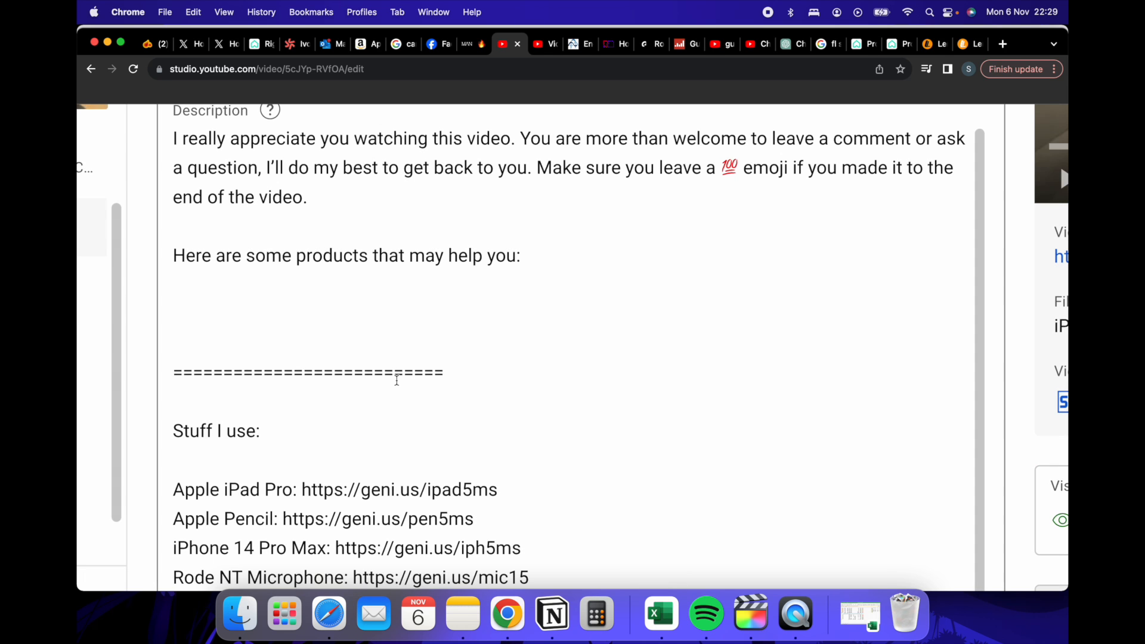
Open the video in the editor, preview its start, and move to 0:21:01 where a bystander's face is visible.
scroll(396, 379, "down", 4)
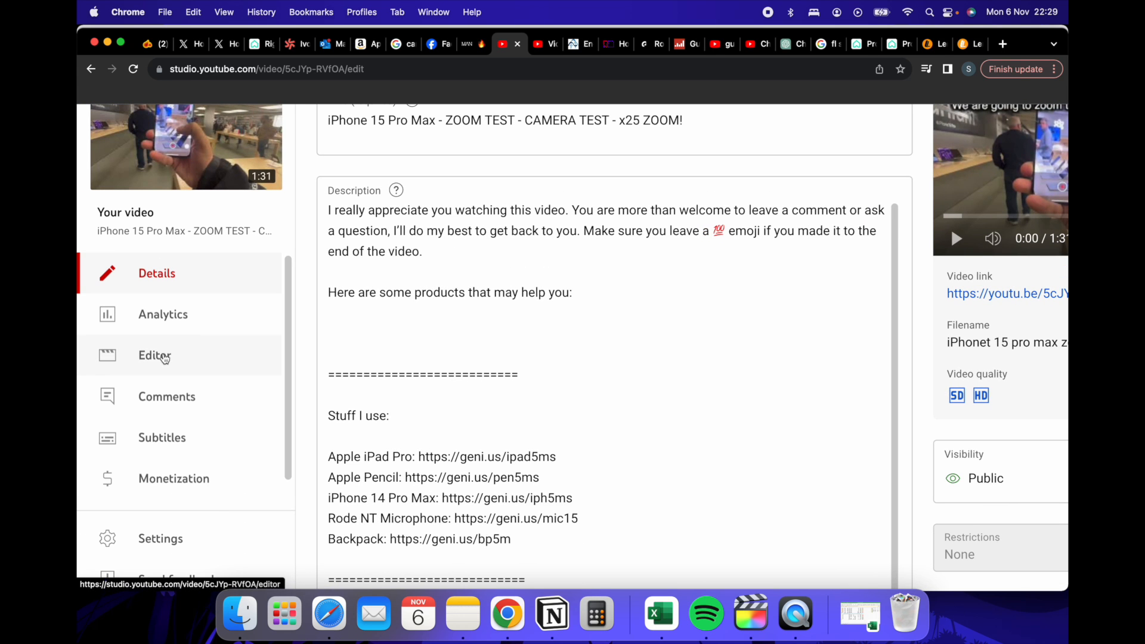
left_click(156, 356)
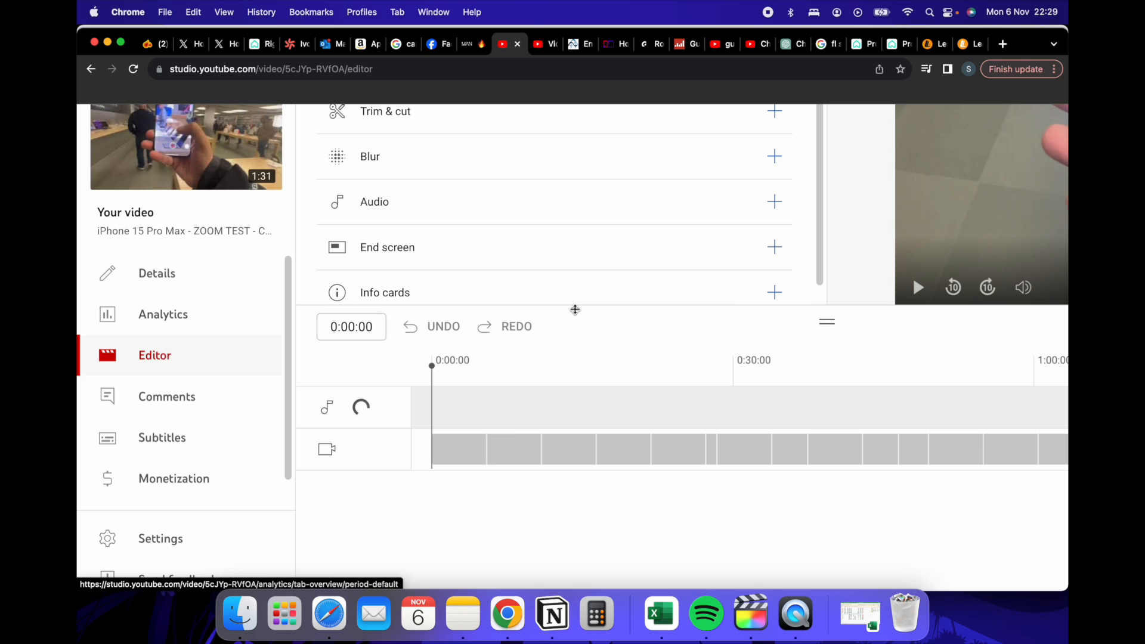
scroll(575, 309, "up", 5)
scroll(575, 310, "down", 5)
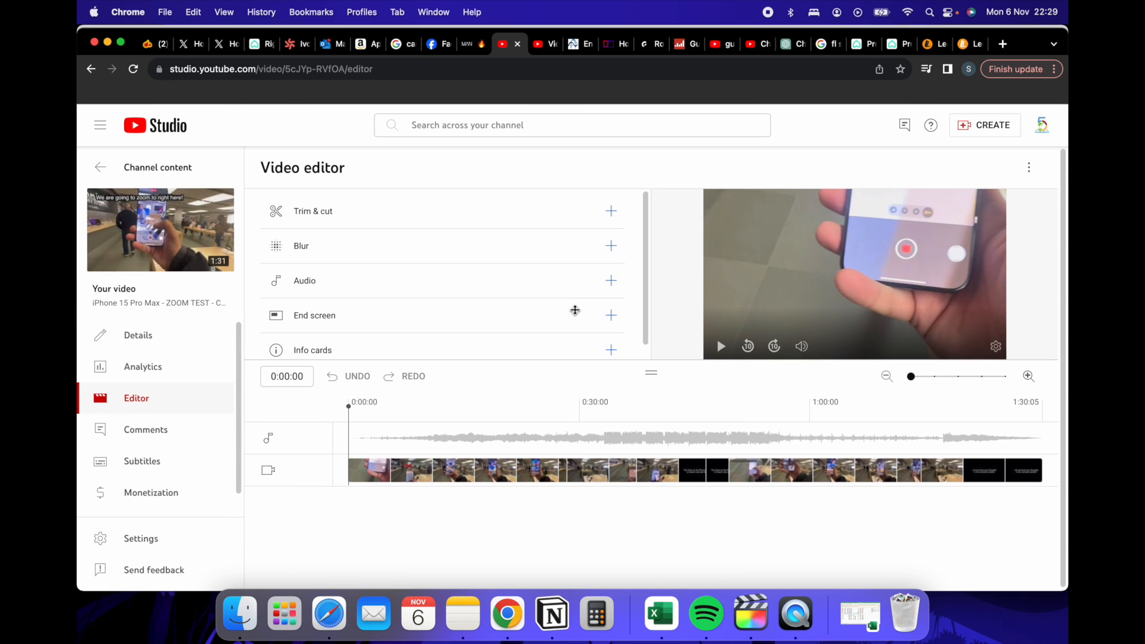
left_click(719, 350)
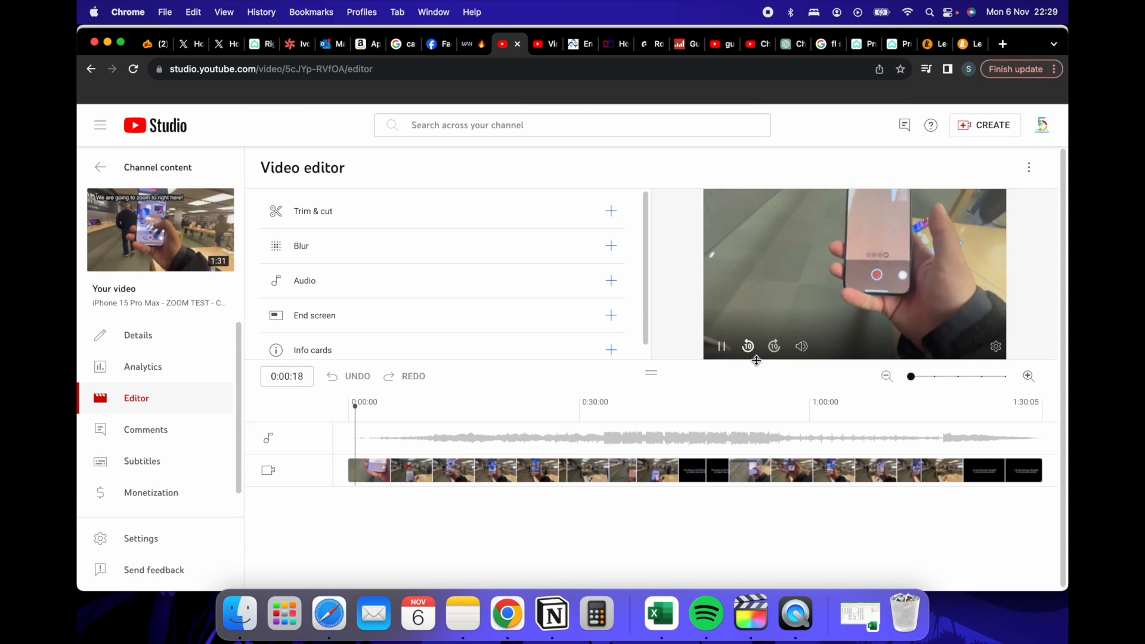
left_click_drag(380, 441, 510, 477)
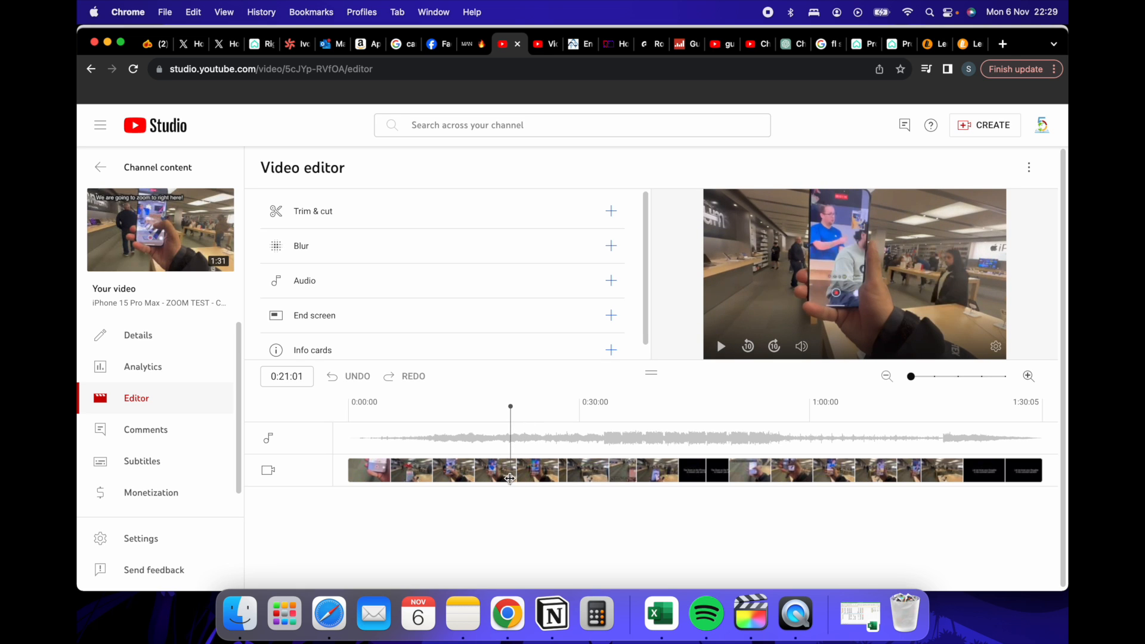
Add a face blur for the woman with the dark head covering, the fourth detected face.
left_click(600, 244)
left_click(609, 243)
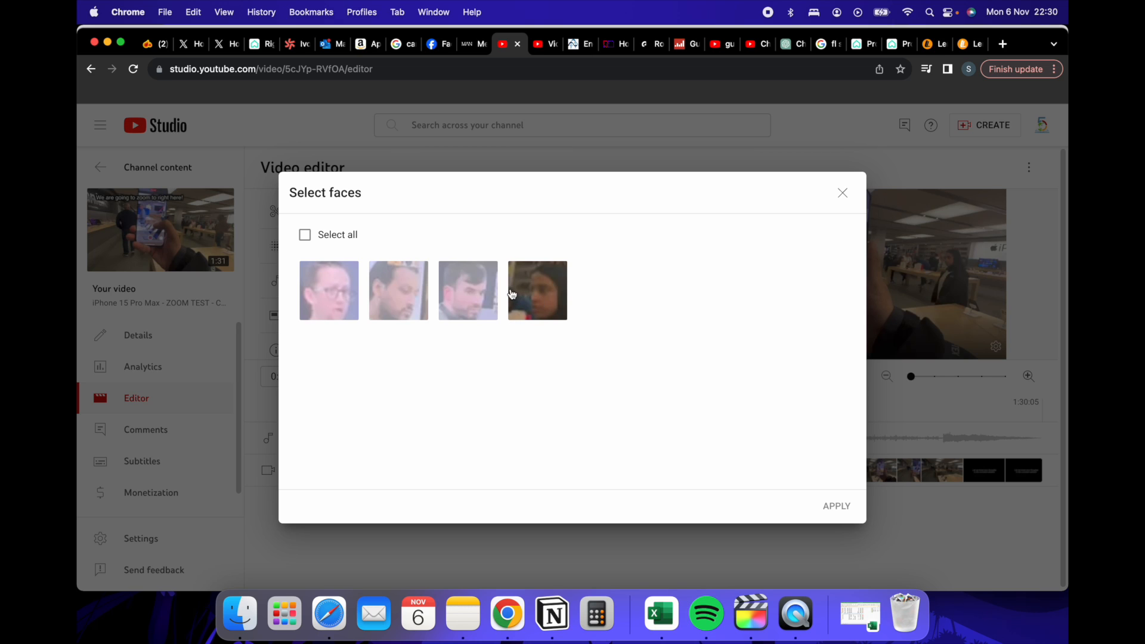
left_click(551, 306)
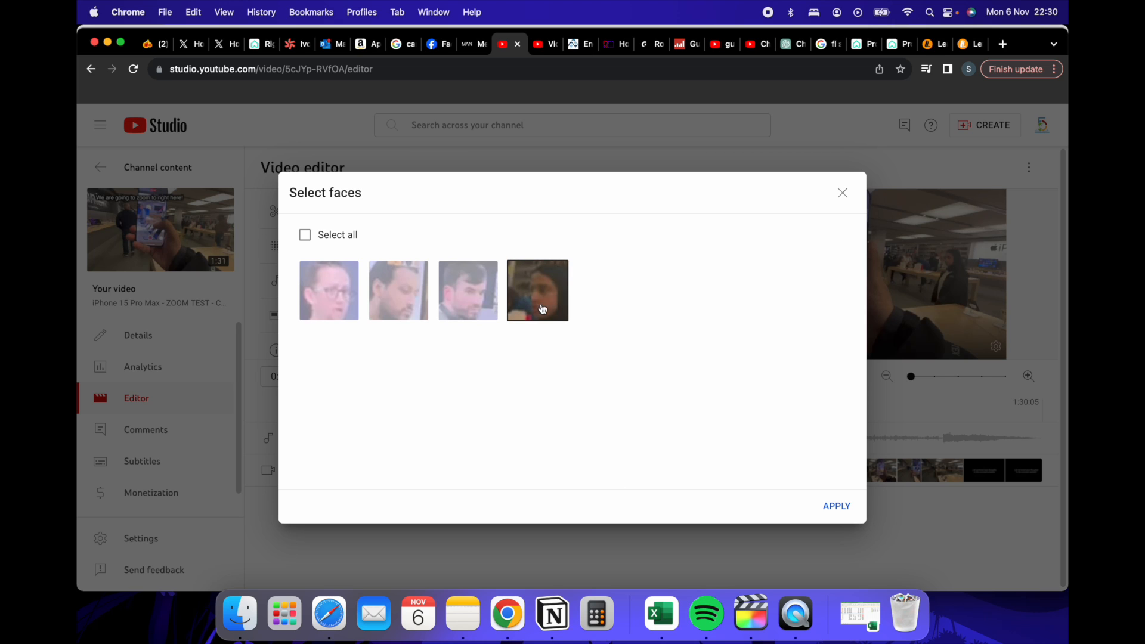
left_click(838, 506)
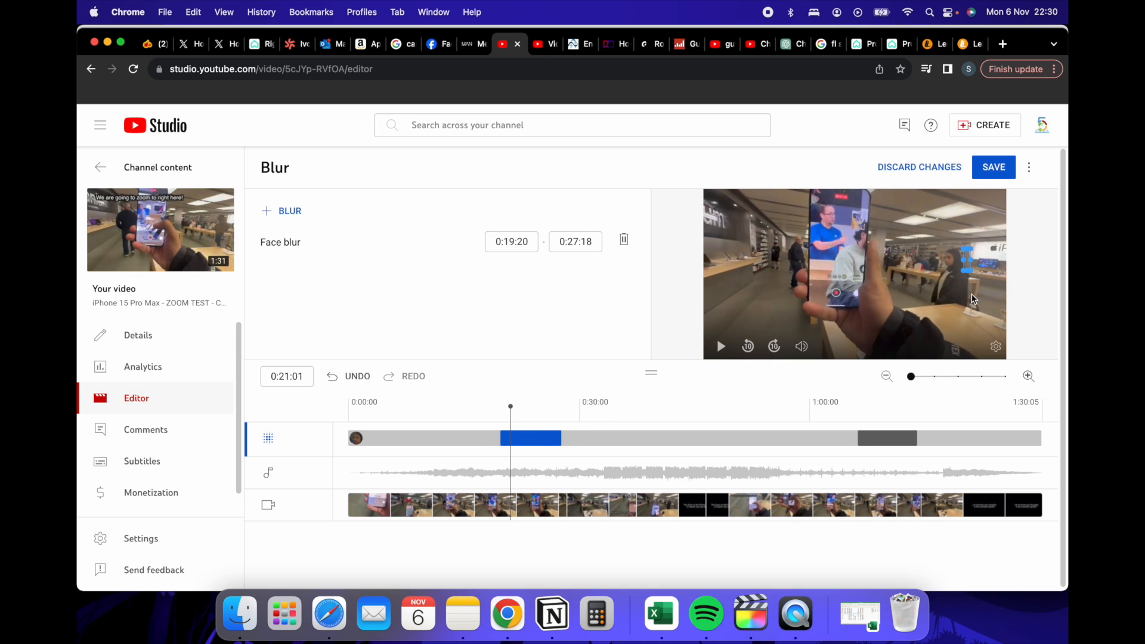
Reposition the face blur over the woman's face at 0:20:06, 0:20:14 and 0:21:03.
mouse_move(511, 413)
left_mouse_down()
mouse_move(499, 411)
mouse_move(524, 415)
mouse_move(504, 412)
left_mouse_up()
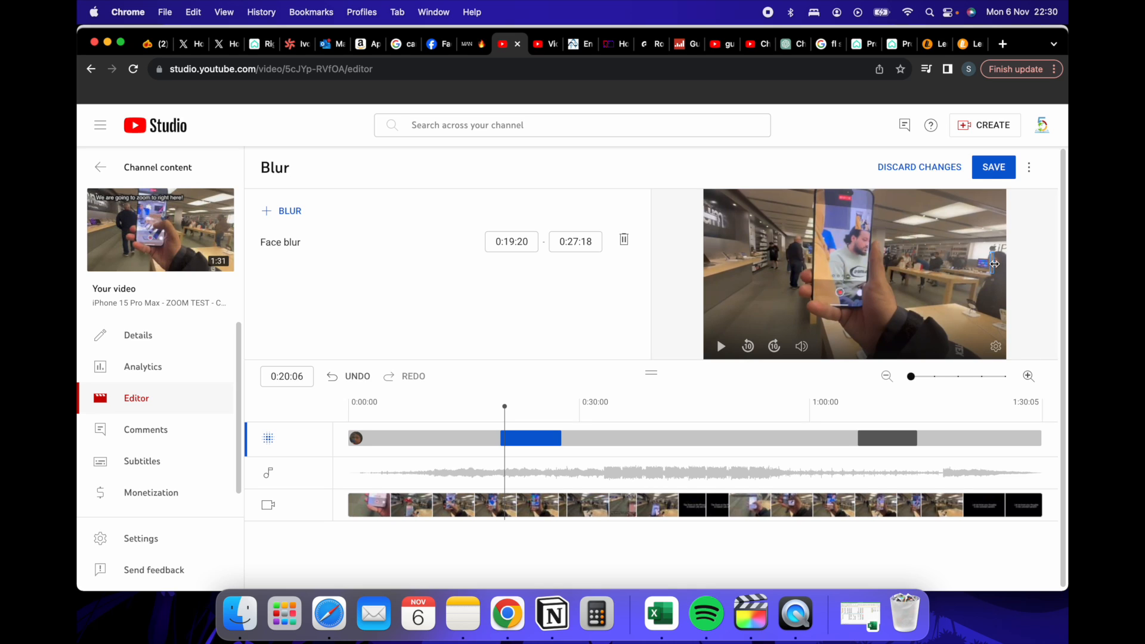
left_click_drag(999, 264, 998, 264)
left_click_drag(507, 422, 505, 424)
left_click_drag(1003, 263, 996, 263)
left_click_drag(503, 408, 507, 411)
left_click_drag(964, 260, 973, 259)
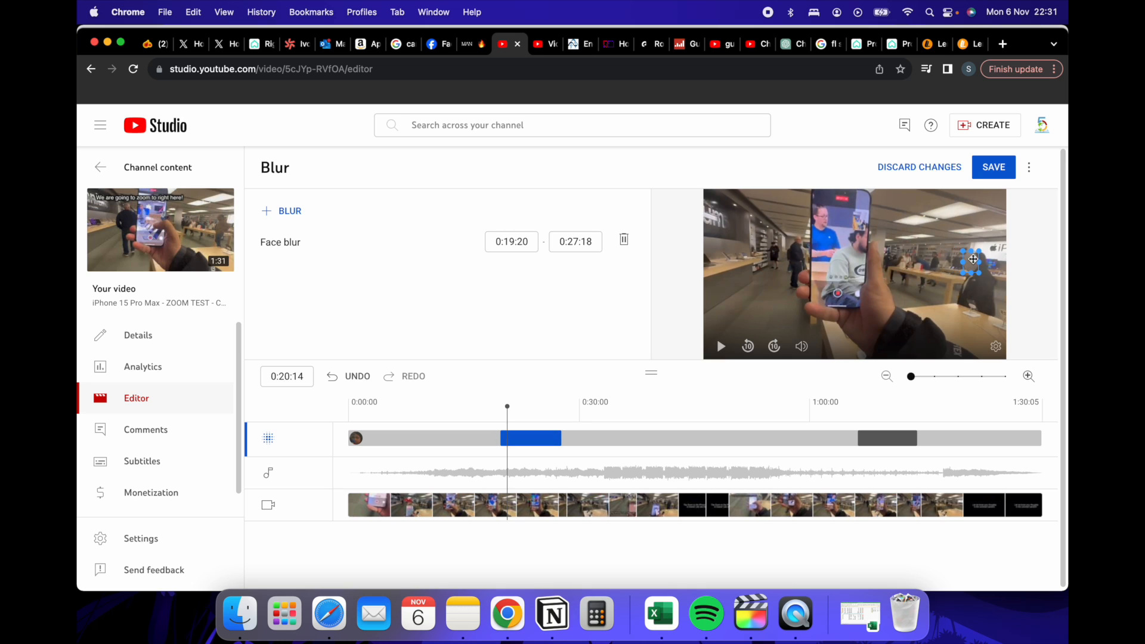
left_click_drag(506, 406, 510, 411)
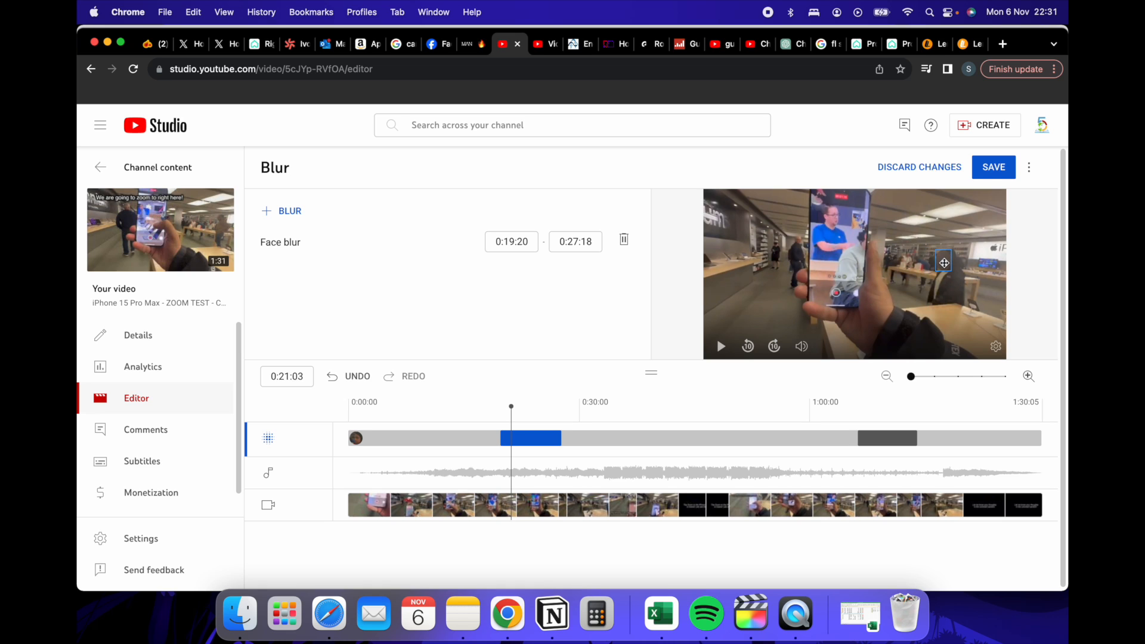
Move the blur onto the woman's head at 0:23:08, 0:23:16 and 0:24:02, enlarging it at 0:24:02.
left_click_drag(511, 411, 528, 416)
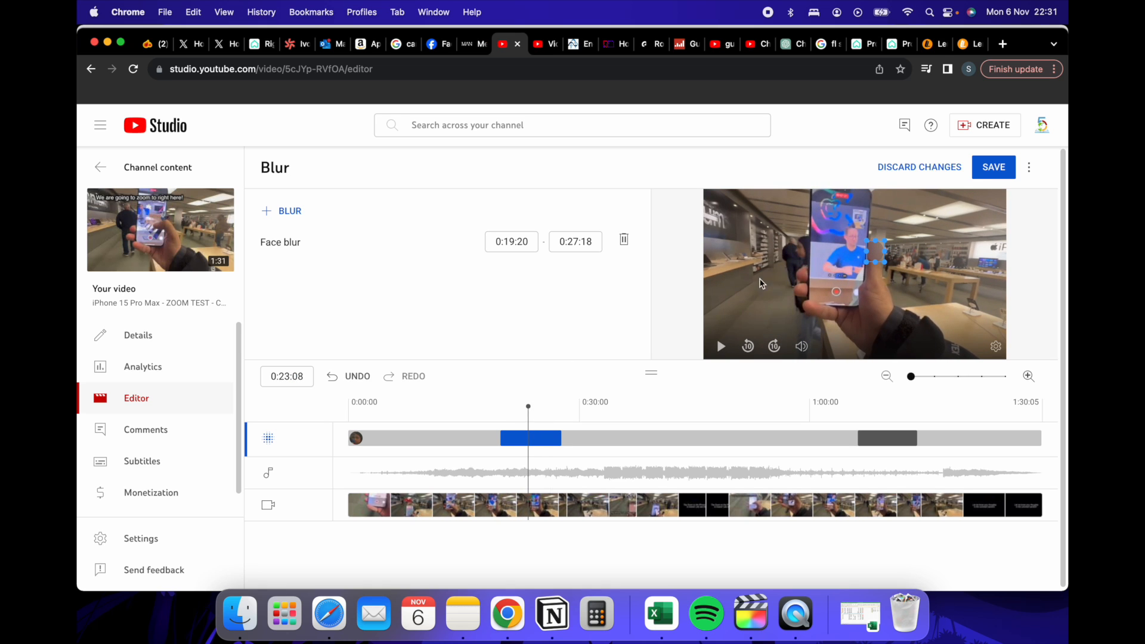
left_click_drag(866, 252, 793, 251)
left_click(530, 416)
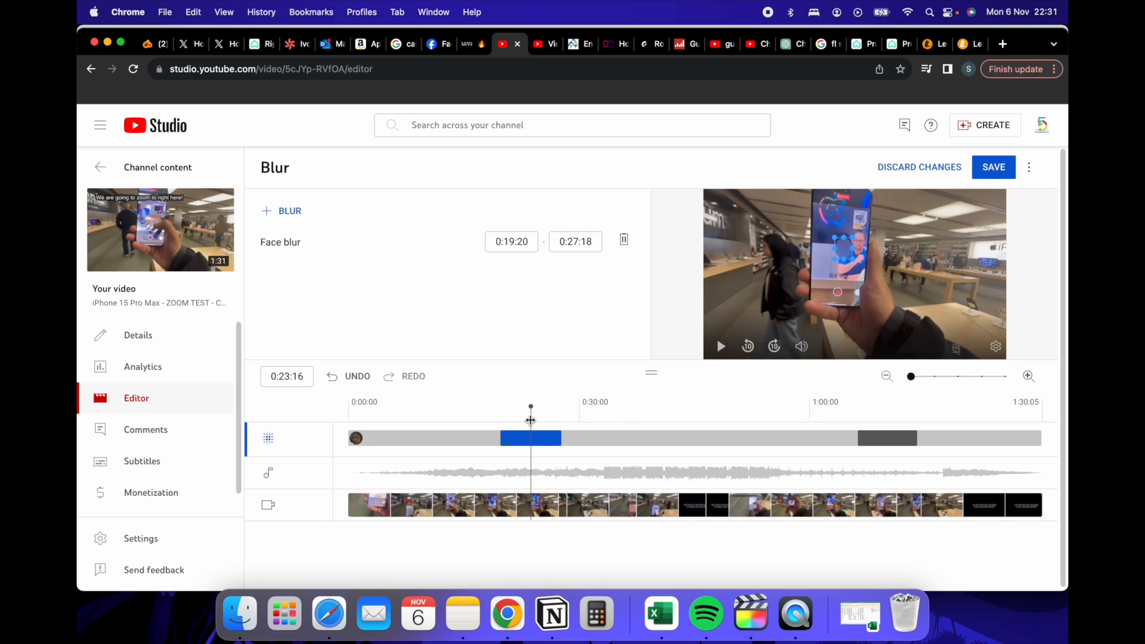
left_click_drag(846, 252, 755, 247)
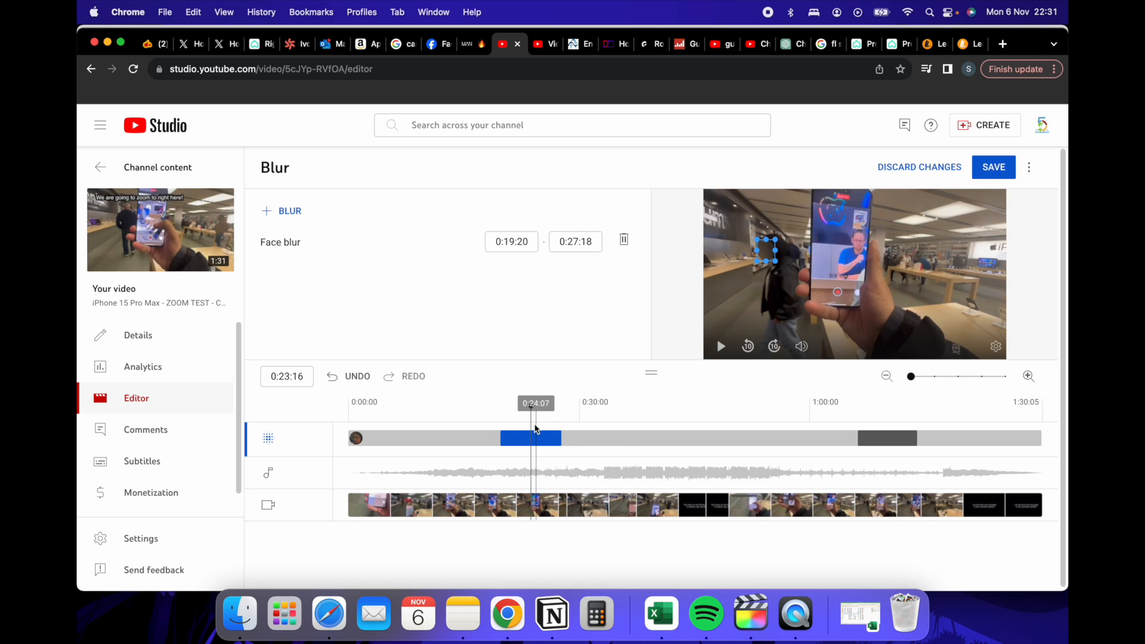
left_click_drag(531, 422, 534, 426)
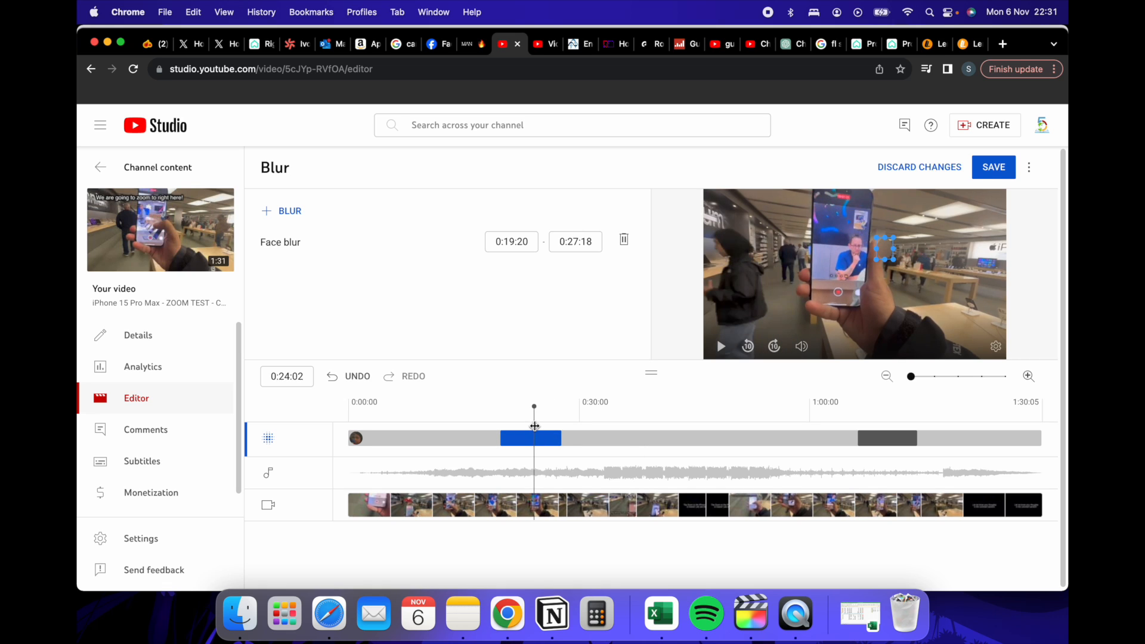
left_click_drag(882, 256, 740, 272)
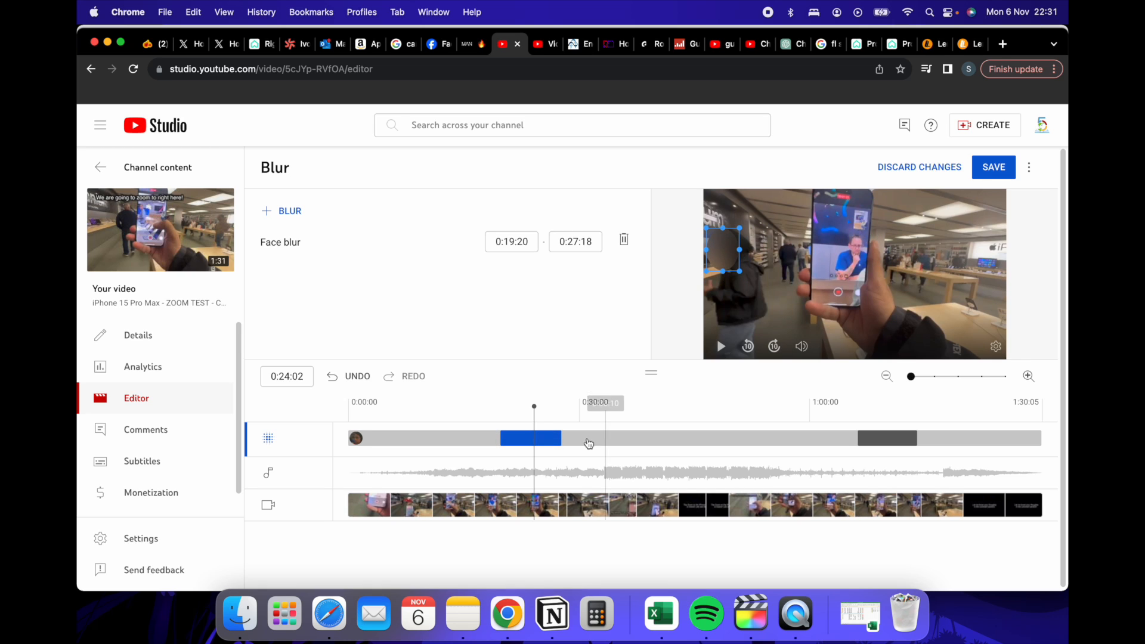
Shorten the face blur to end at 0:25:09 and return to its beginning to adjust its placement.
left_click_drag(535, 414, 542, 417)
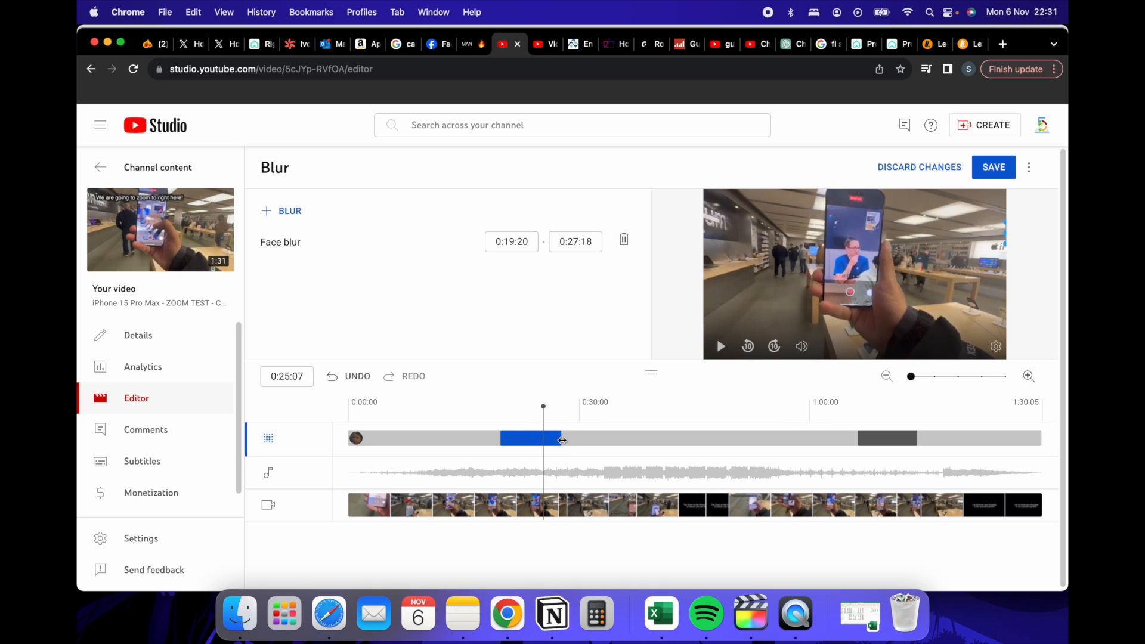
left_click_drag(544, 444, 505, 419)
left_click(999, 269)
Move and enlarge the blur over the woman's head at 0:23:22, and adjust its position at 0:20:04.
left_click_drag(504, 420, 530, 423)
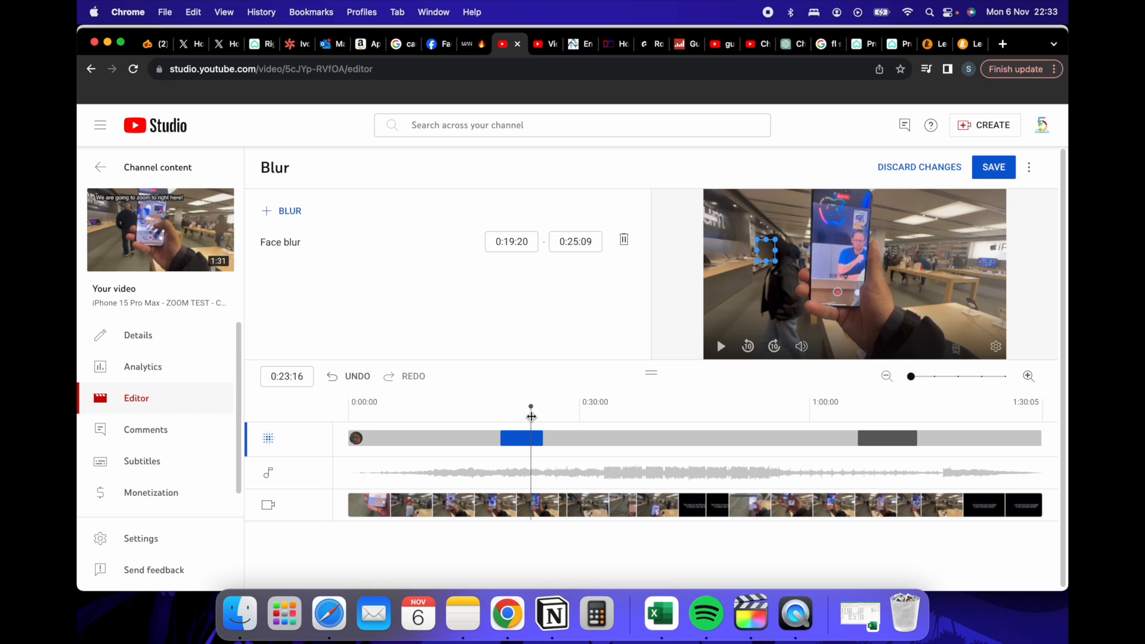
left_click_drag(531, 417, 533, 419)
left_click_drag(826, 251, 737, 246)
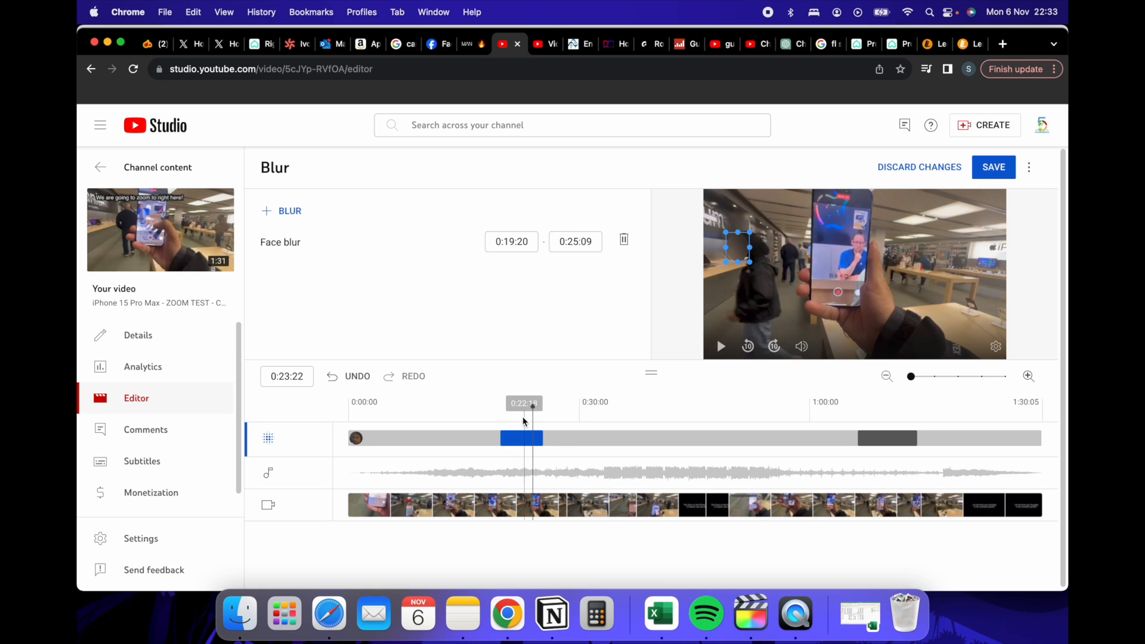
left_click_drag(533, 416, 503, 421)
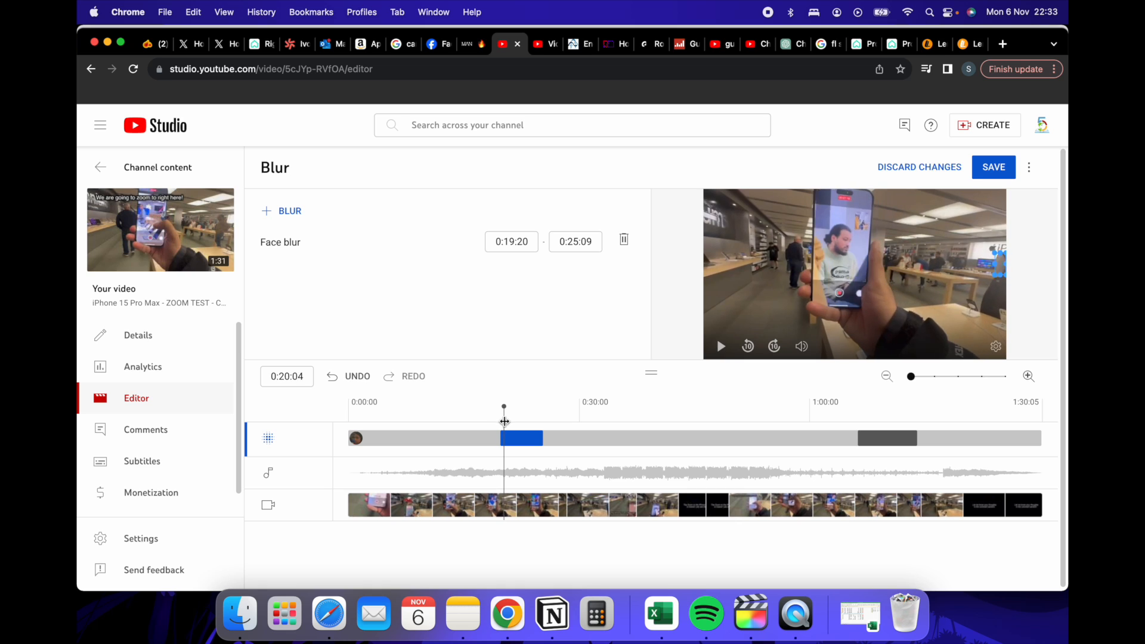
left_click(993, 268)
Enlarge the blur over the woman's head at 0:23:10, and move and enlarge it at 0:23:18.
left_click_drag(504, 424, 529, 428)
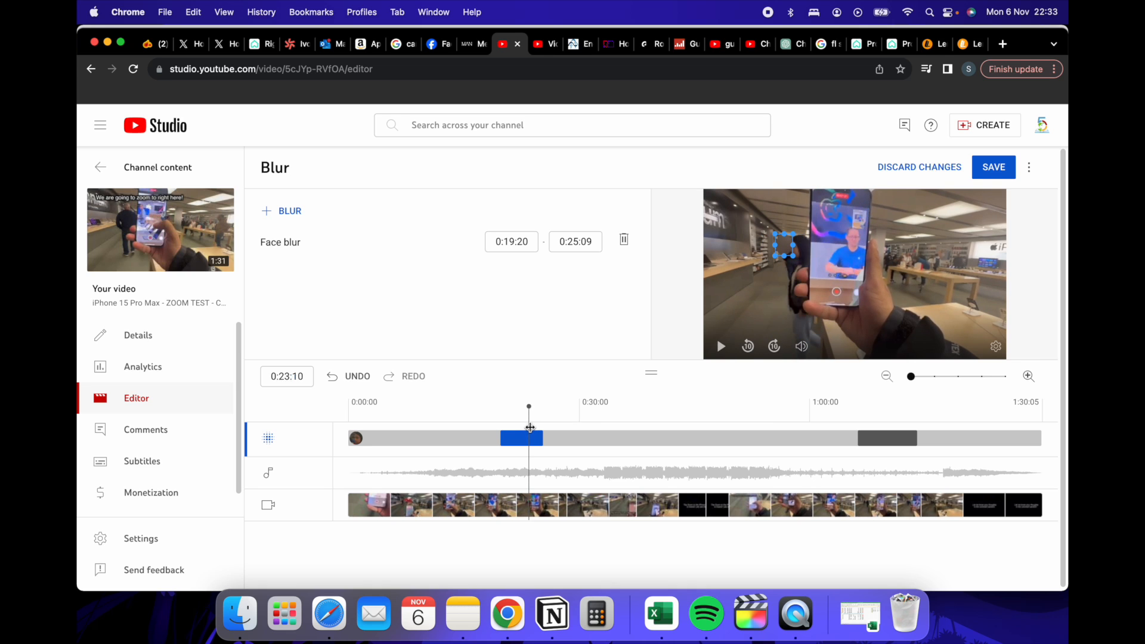
left_click_drag(793, 256, 817, 265)
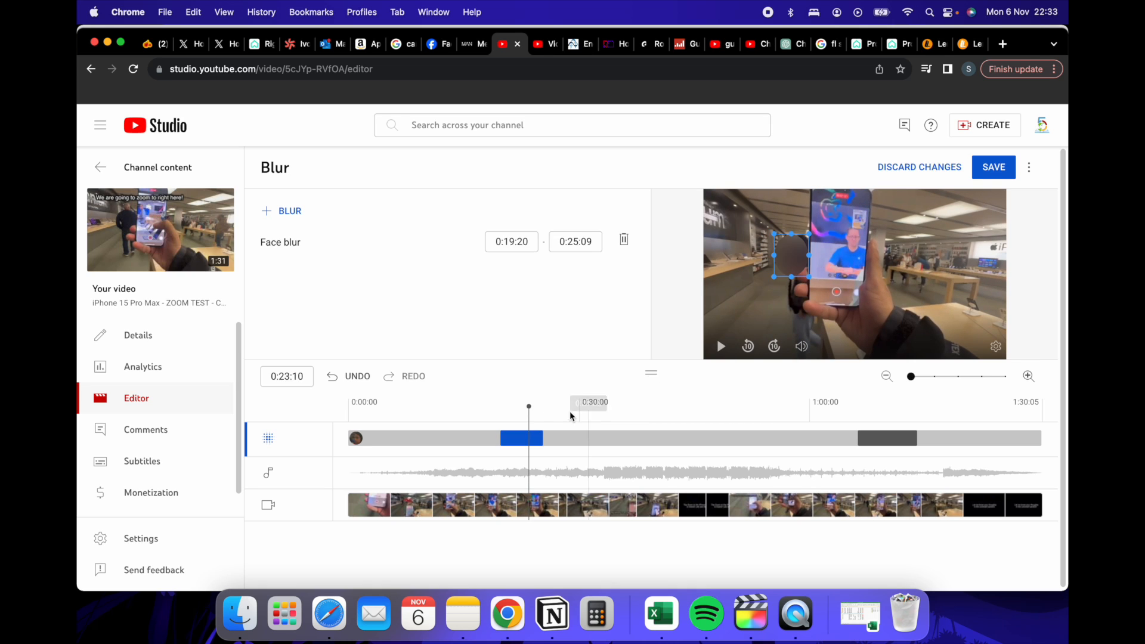
left_click_drag(529, 419, 532, 421)
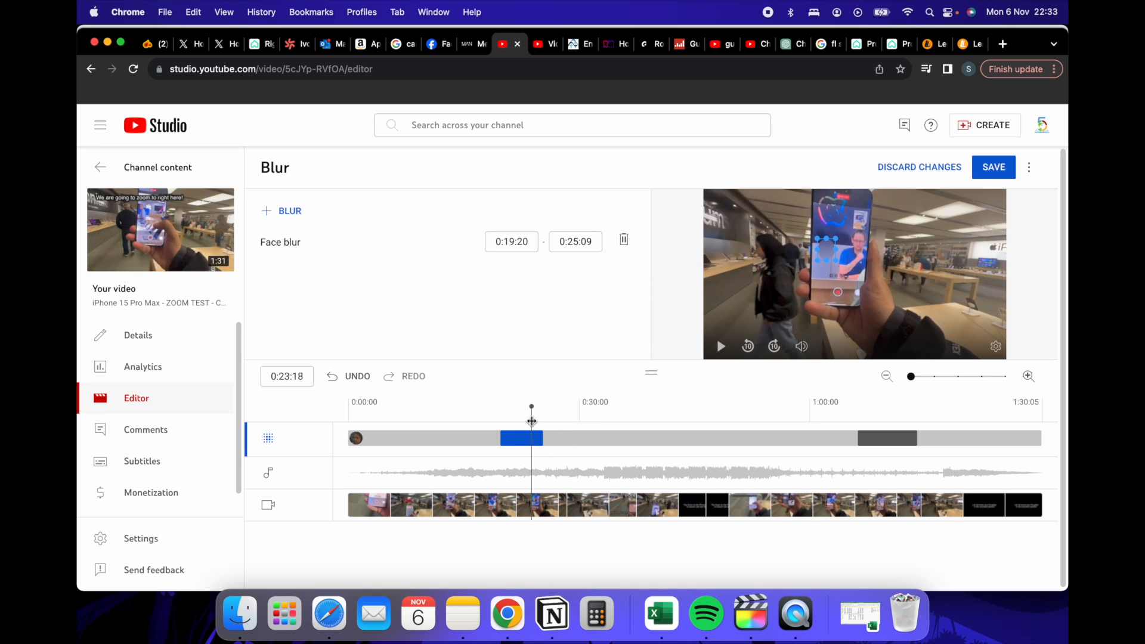
left_click_drag(827, 248, 779, 278)
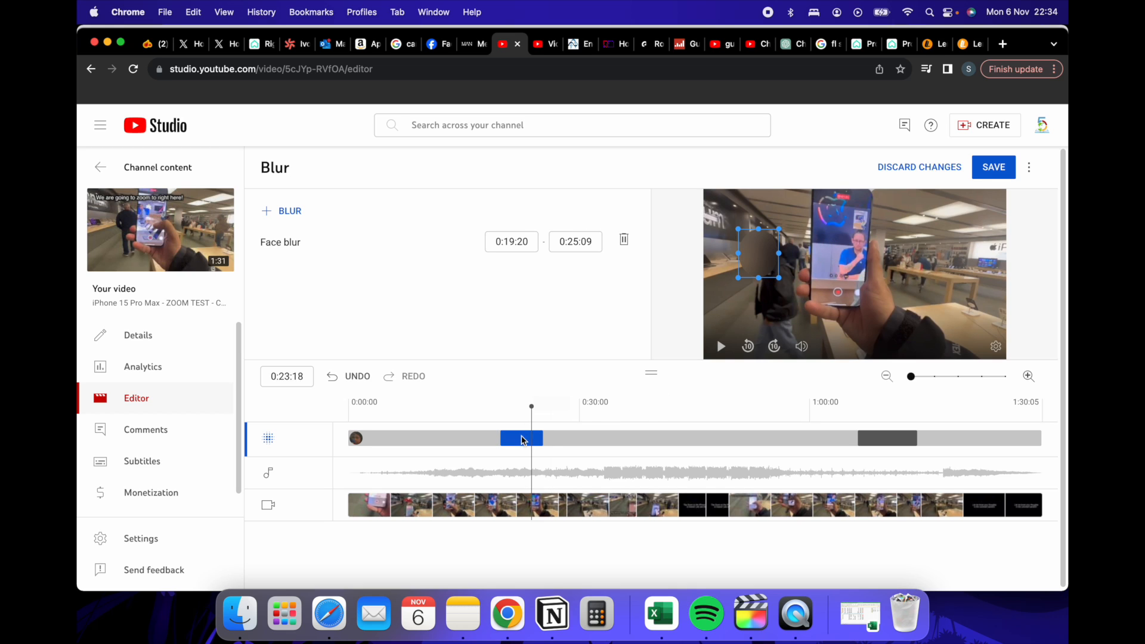
left_click_drag(531, 412, 531, 413)
left_click_drag(848, 249, 764, 269)
Adjust the blur's coverage of the woman's face at 0:20:17 and 0:21:07.
left_click_drag(530, 423, 507, 428)
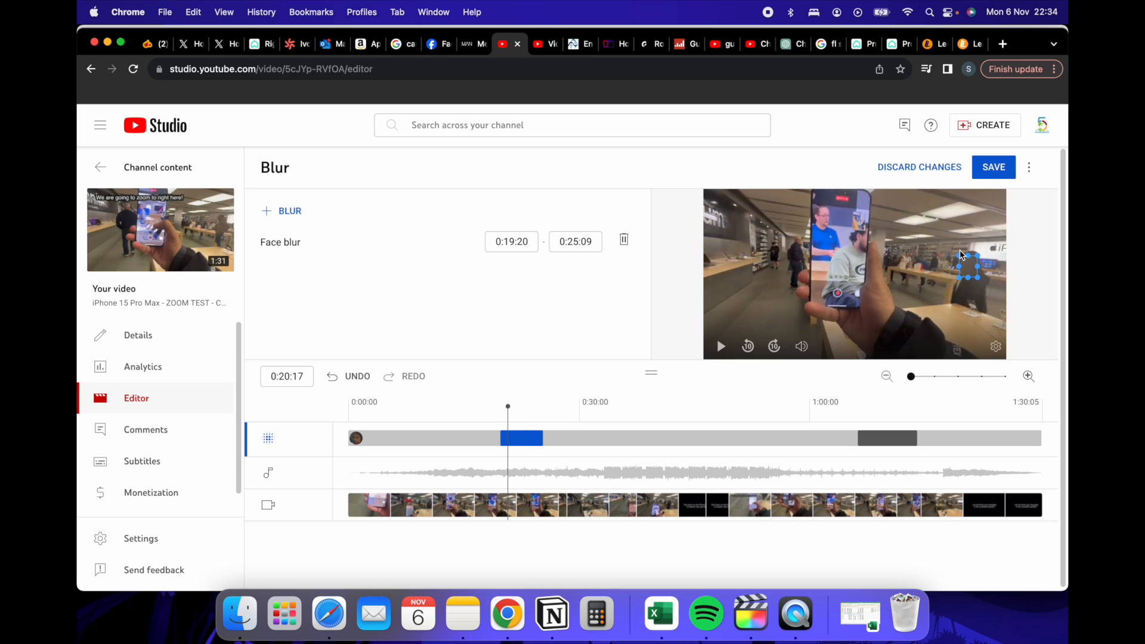
left_click_drag(953, 256, 947, 244)
left_click_drag(508, 416, 512, 419)
left_click_drag(954, 258, 933, 259)
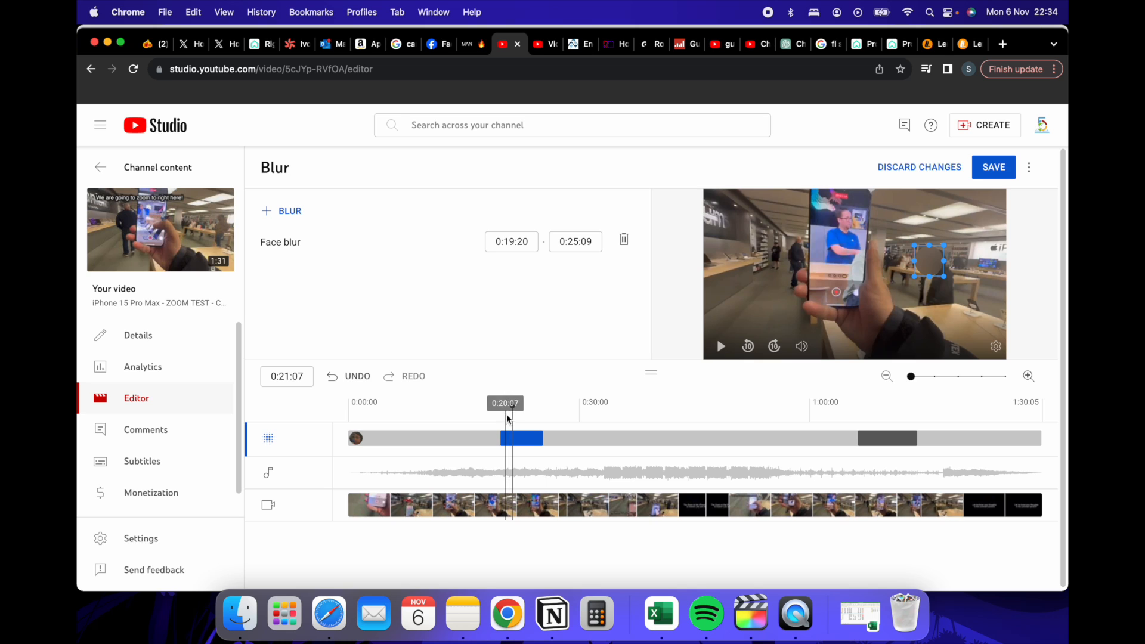
Reposition the blur over the face at 0:20:12, fine-tune it at 0:20:04, and check its coverage up to 0:24:17.
left_click_drag(513, 415, 508, 417)
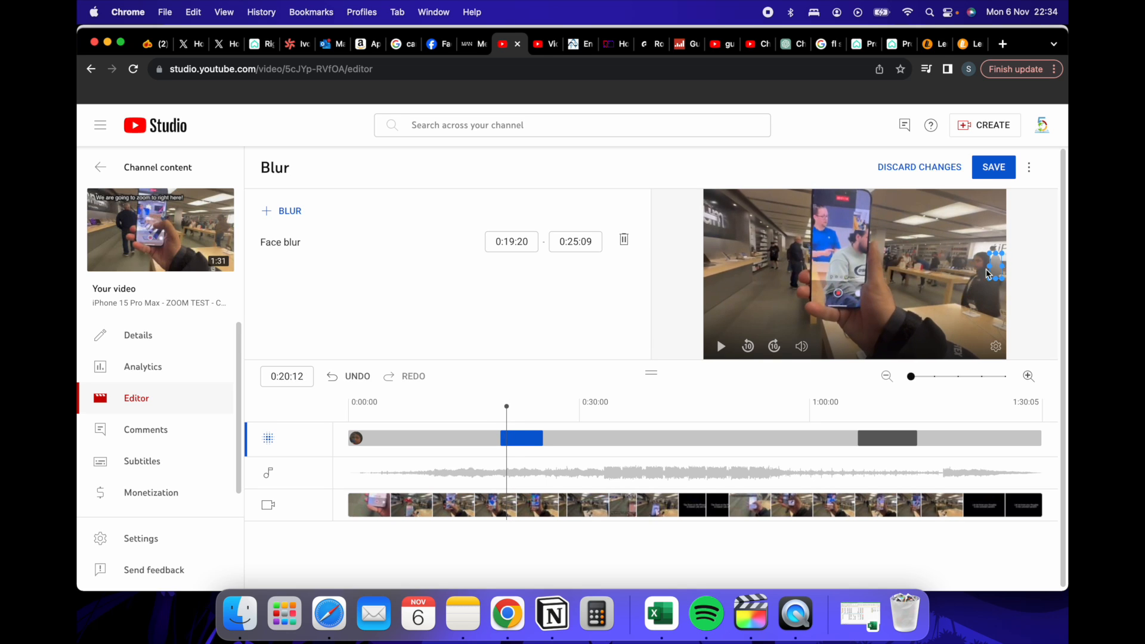
left_click_drag(994, 267, 987, 264)
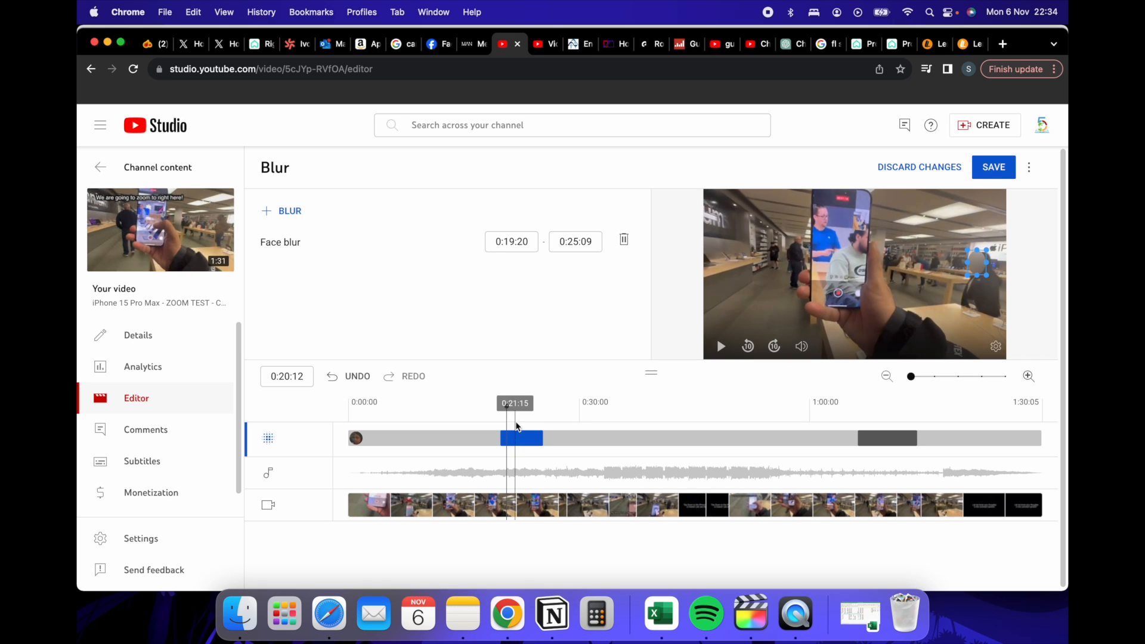
left_click_drag(507, 420, 507, 420)
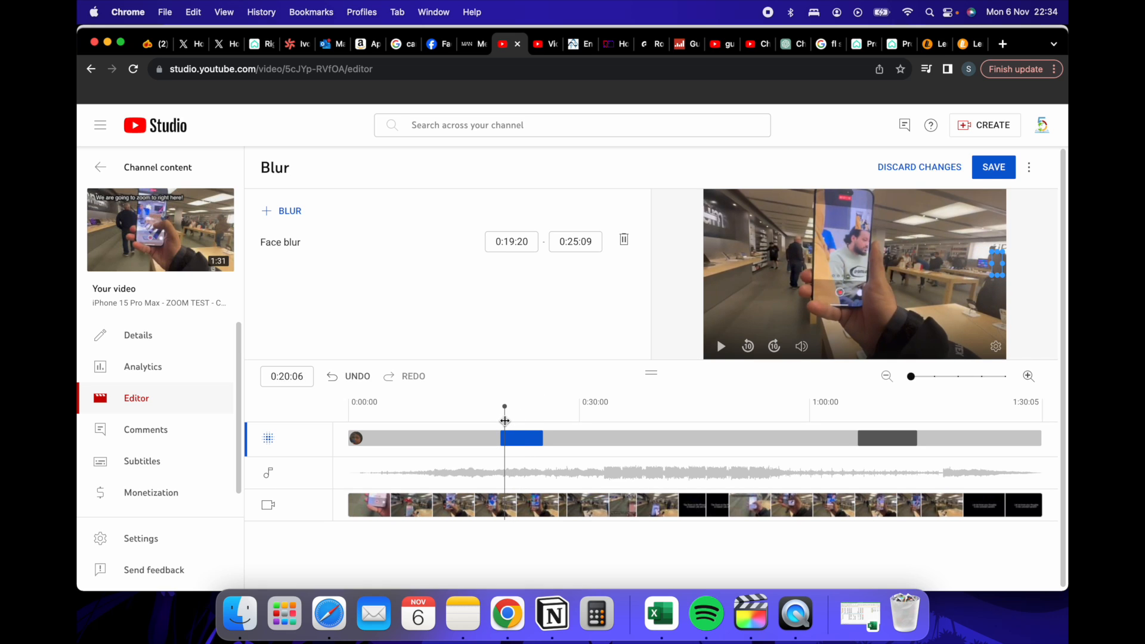
left_click_drag(504, 421, 504, 422)
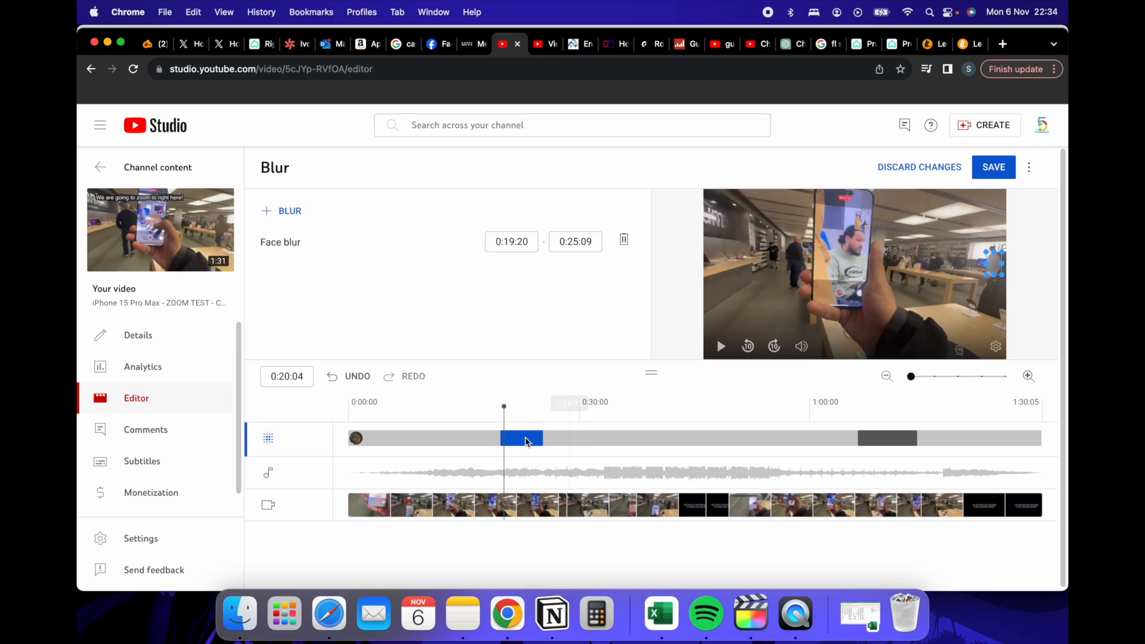
left_click_drag(502, 418, 537, 424)
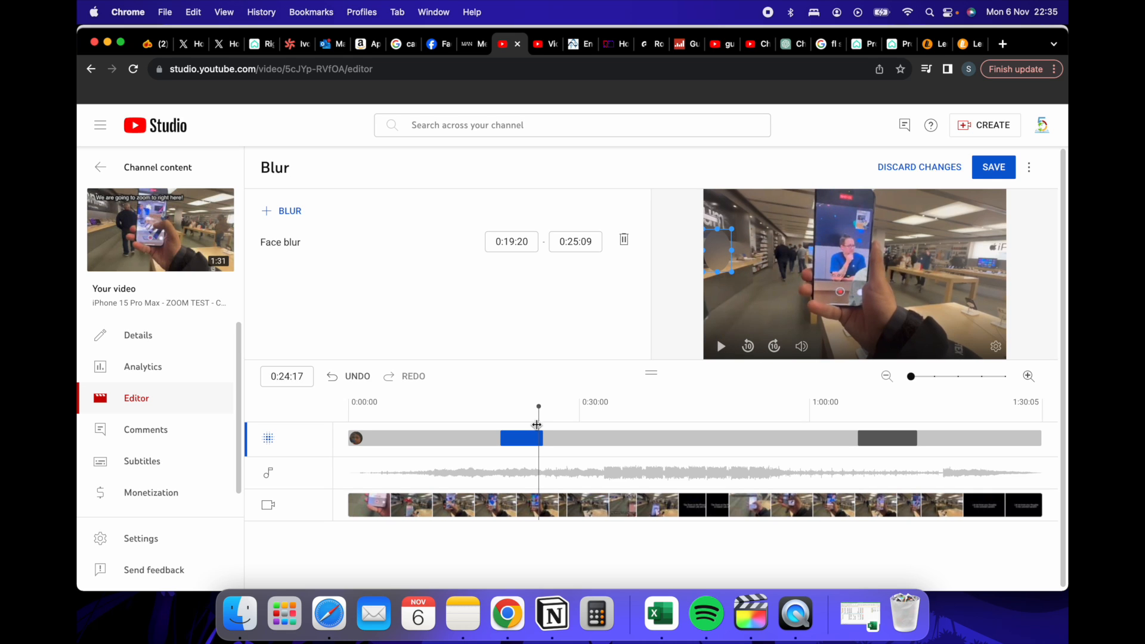